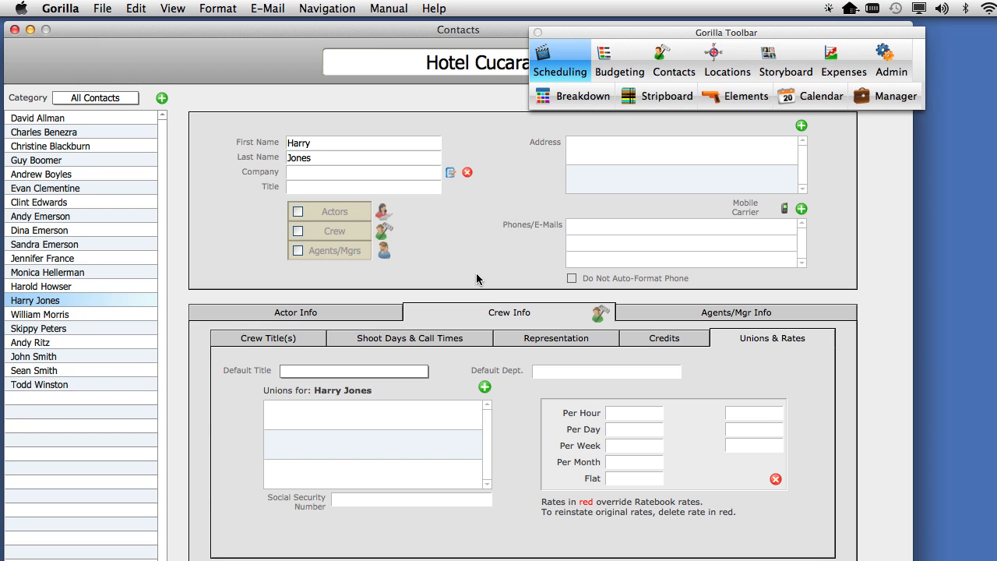
# Step: Classify the open contact as Crew and set the default title to 1st Assistant Director
pyautogui.click(343, 239)
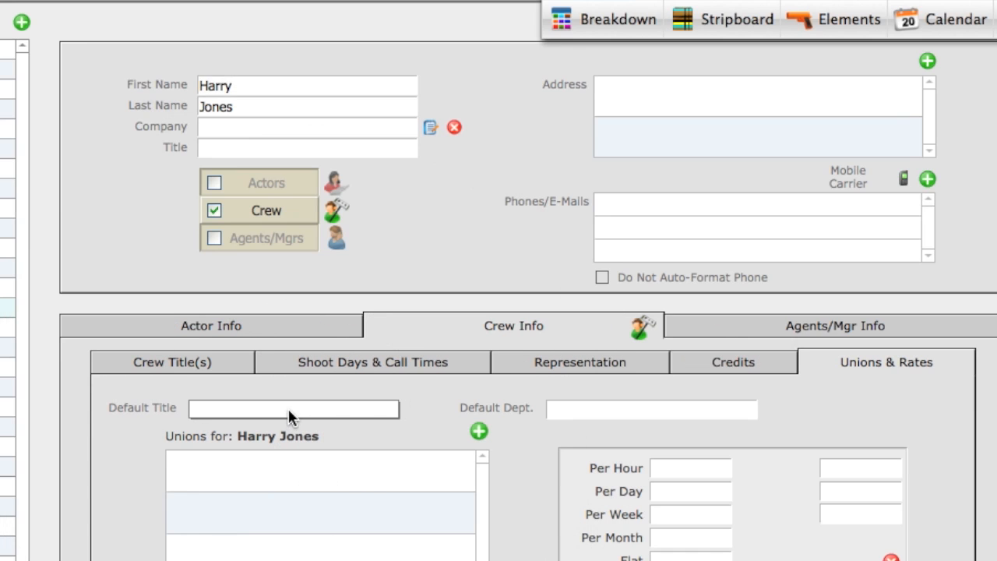
pyautogui.click(288, 409)
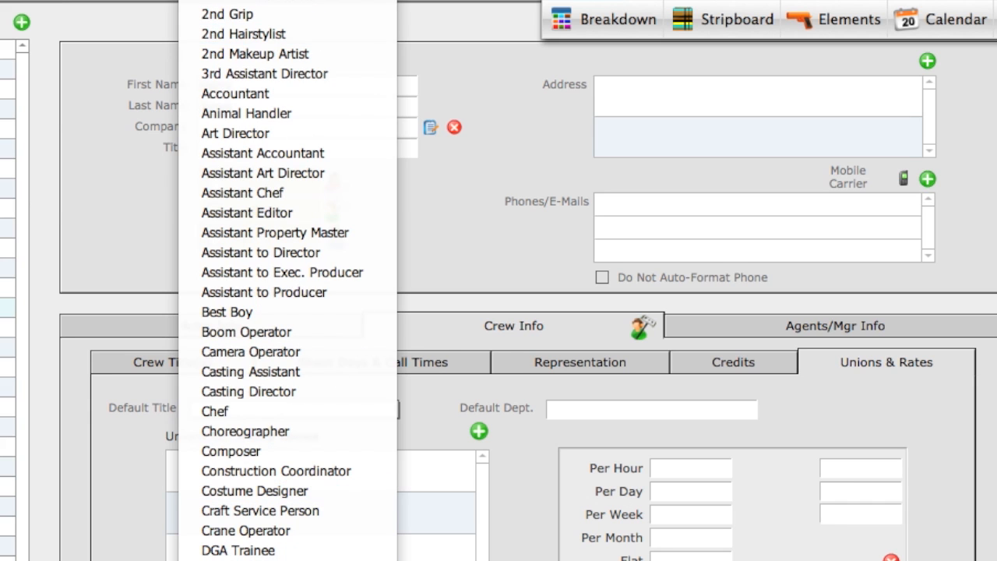
pyautogui.press('Escape')
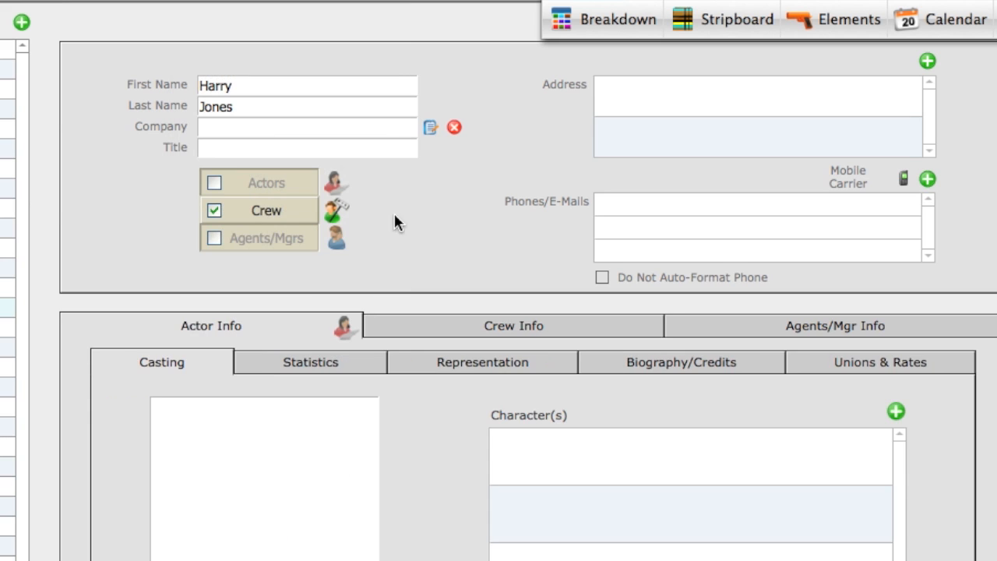
# Step: Add 2nd Assistant Director as an additional crew title for the contact
pyautogui.click(461, 327)
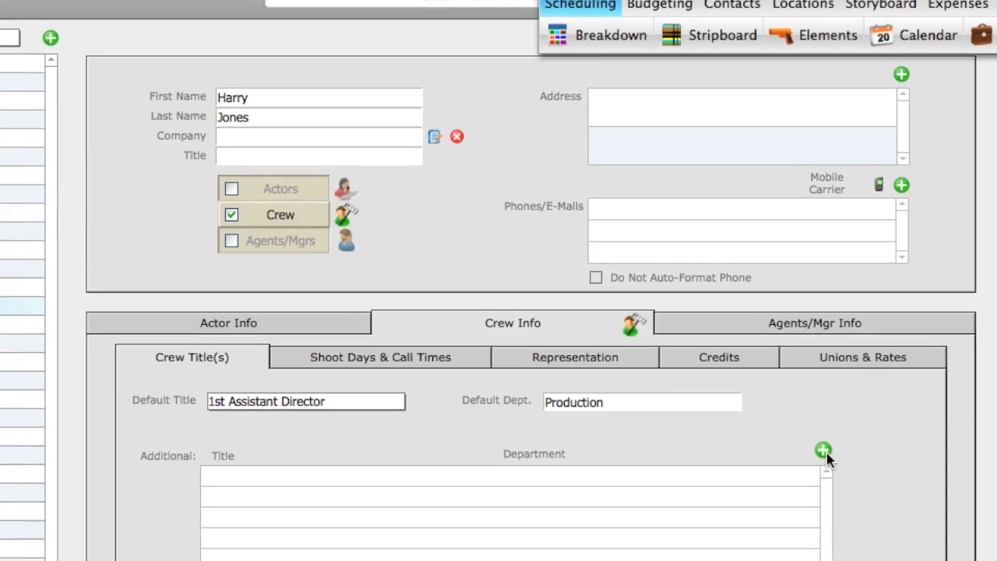
pyautogui.click(845, 461)
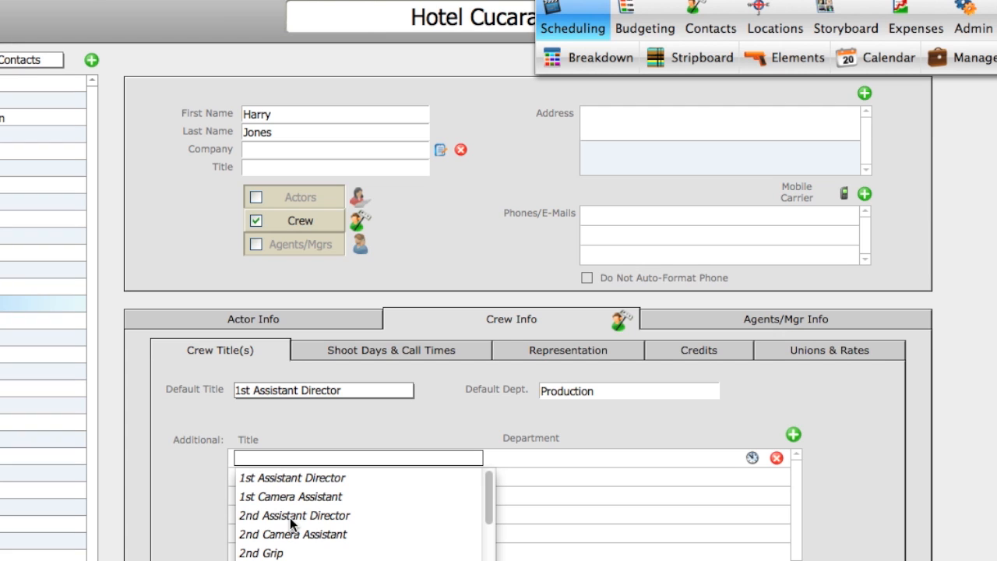
pyautogui.click(291, 516)
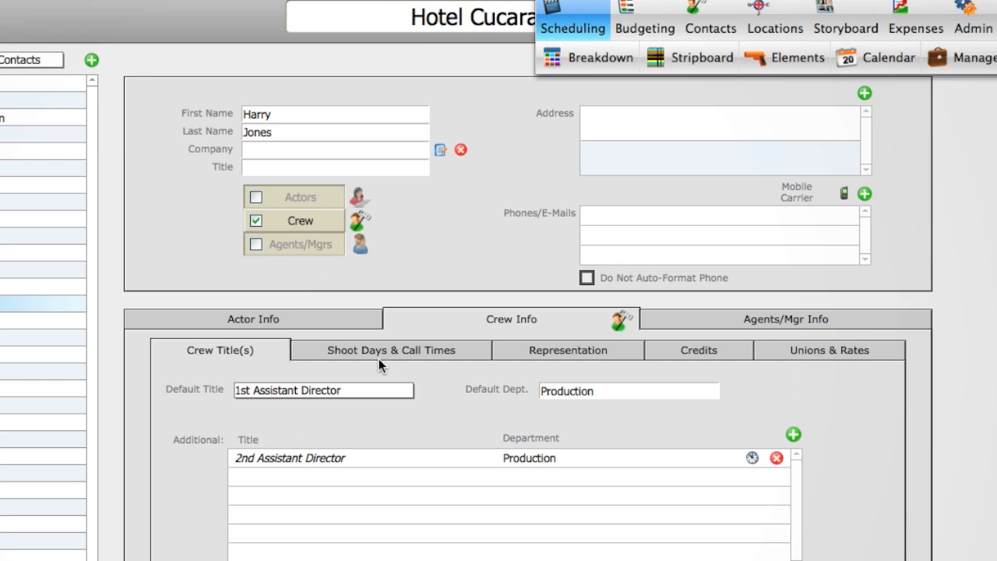
# Step: Attach the Principal Photography shoot days 8/19/2012 through 8/23/2012 to the contact's 1st Assistant Director position
pyautogui.click(379, 350)
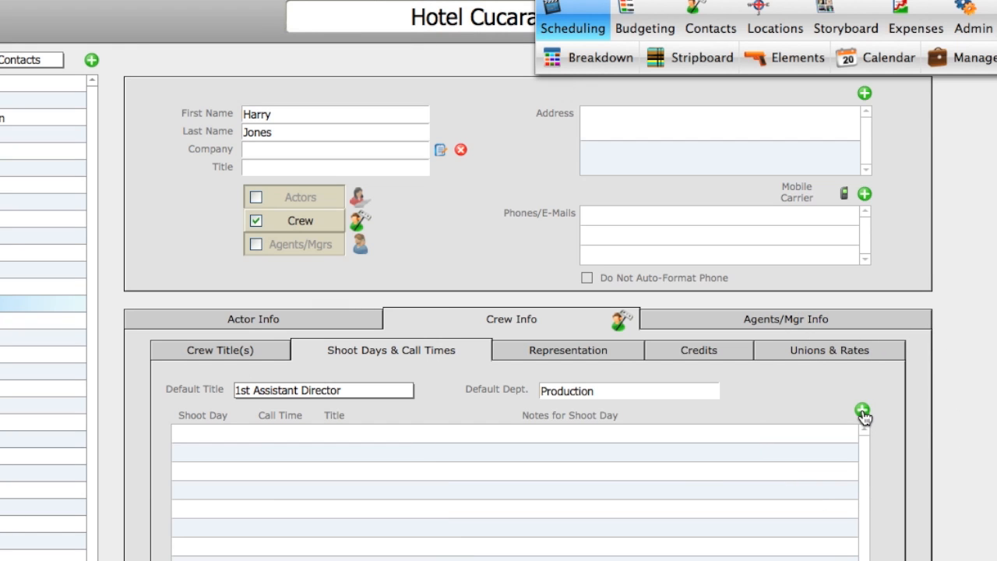
pyautogui.click(862, 410)
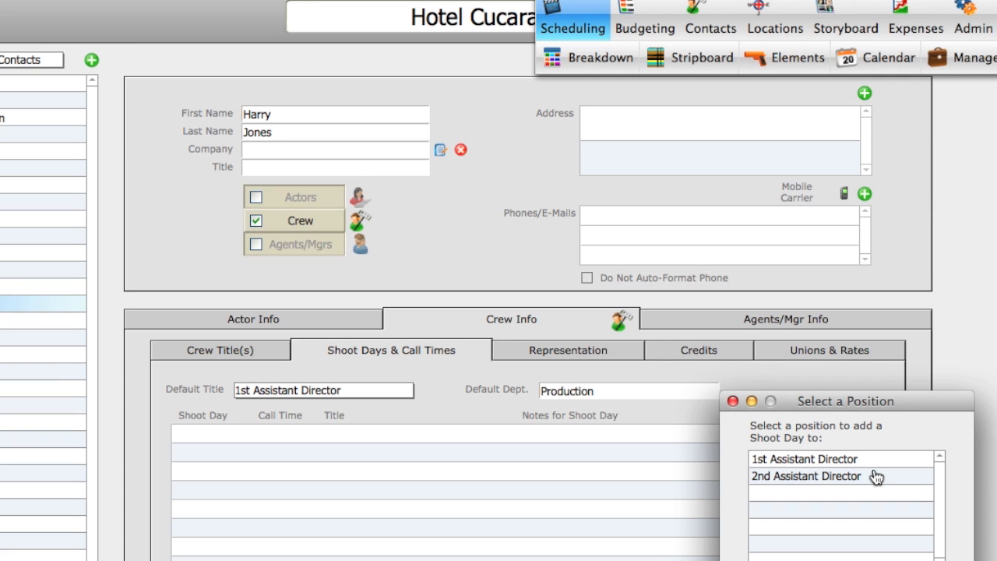
pyautogui.doubleClick(810, 461)
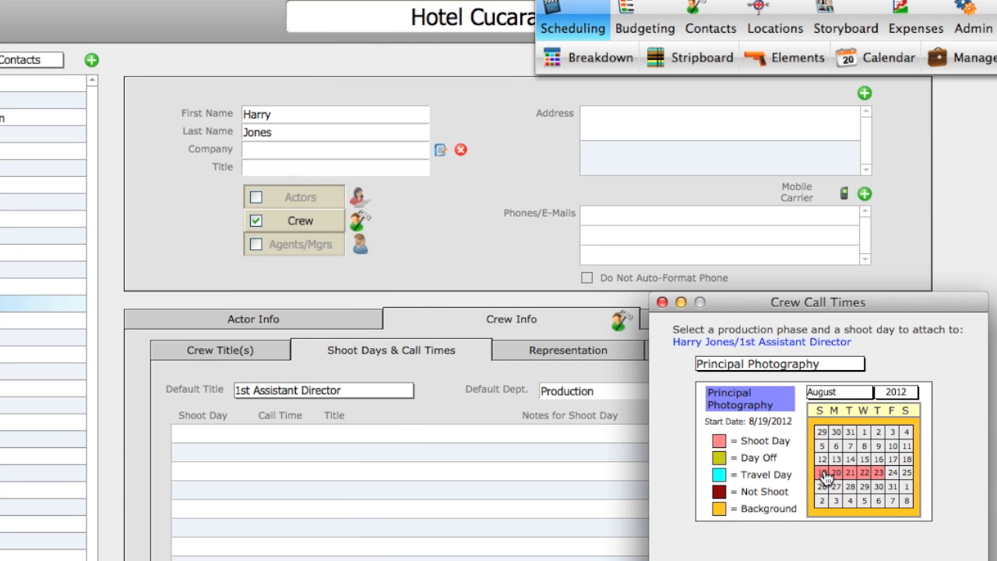
pyautogui.click(822, 474)
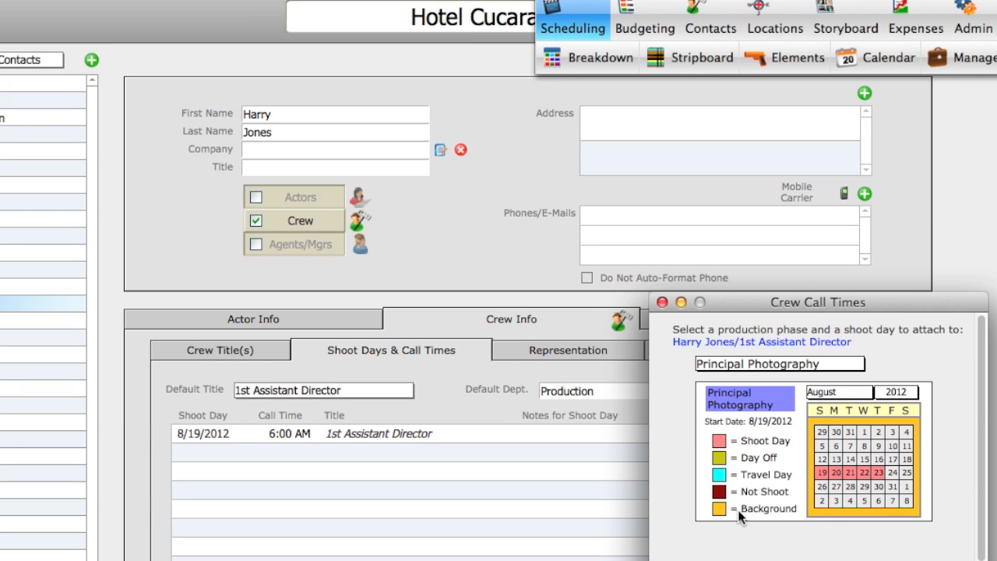
pyautogui.click(835, 473)
pyautogui.click(849, 473)
pyautogui.click(865, 472)
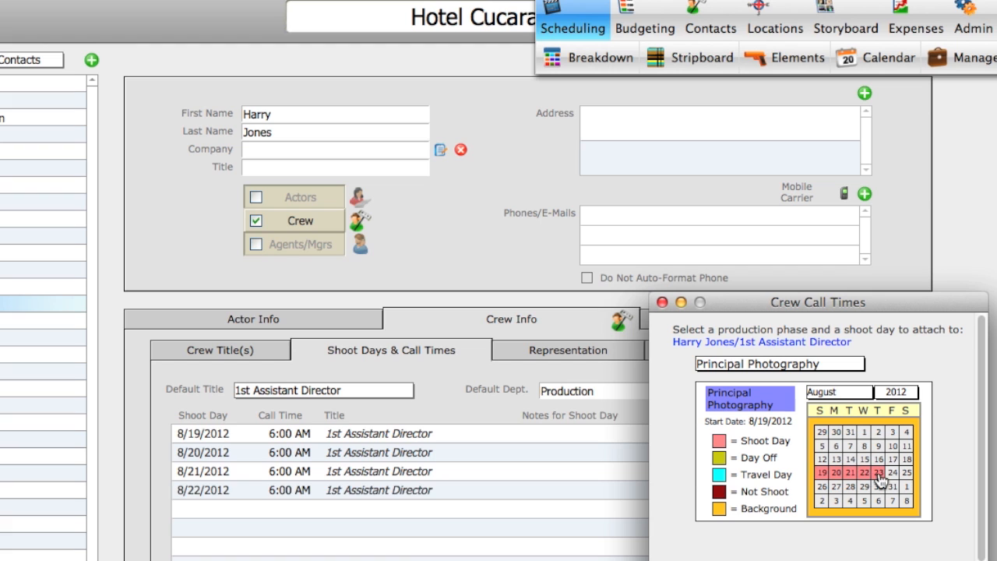
pyautogui.click(878, 473)
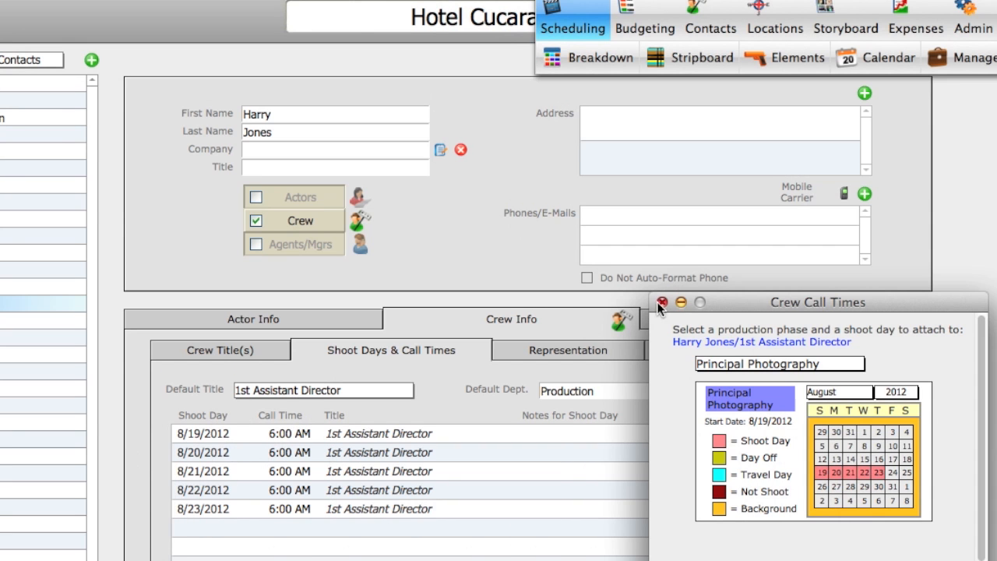
pyautogui.click(661, 302)
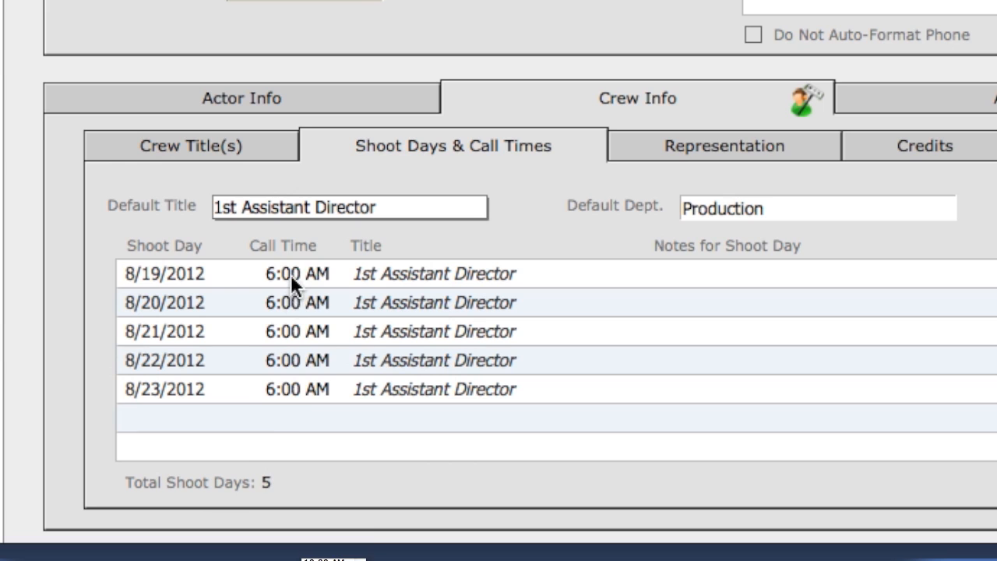
# Step: Set the call times to 6:30 AM for 8/19/2012, 7:00 AM for 8/20/2012 and 8:00 AM for 8/21/2012
pyautogui.click(290, 274)
pyautogui.click(306, 333)
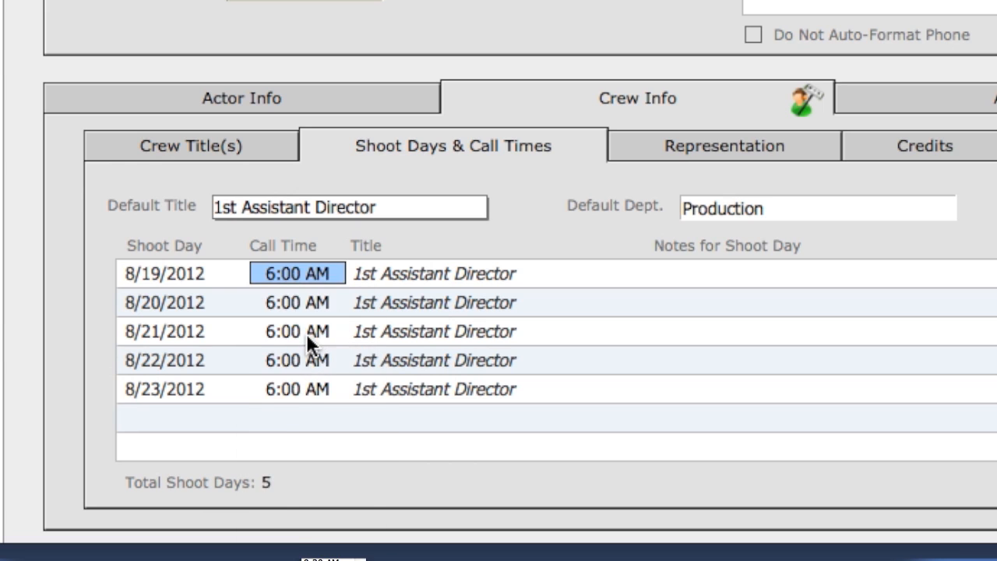
pyautogui.click(306, 303)
pyautogui.click(302, 391)
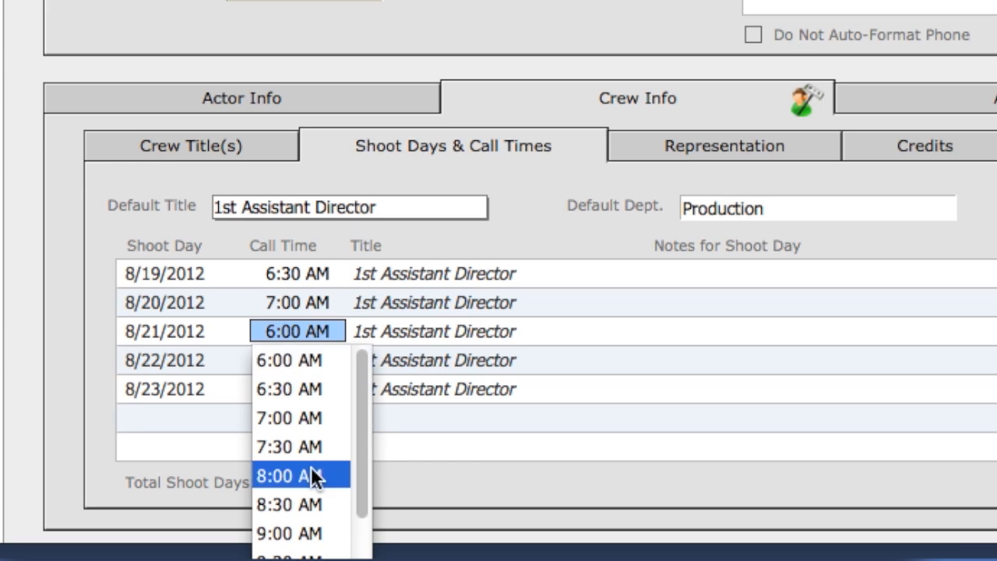
pyautogui.click(316, 474)
pyautogui.click(457, 486)
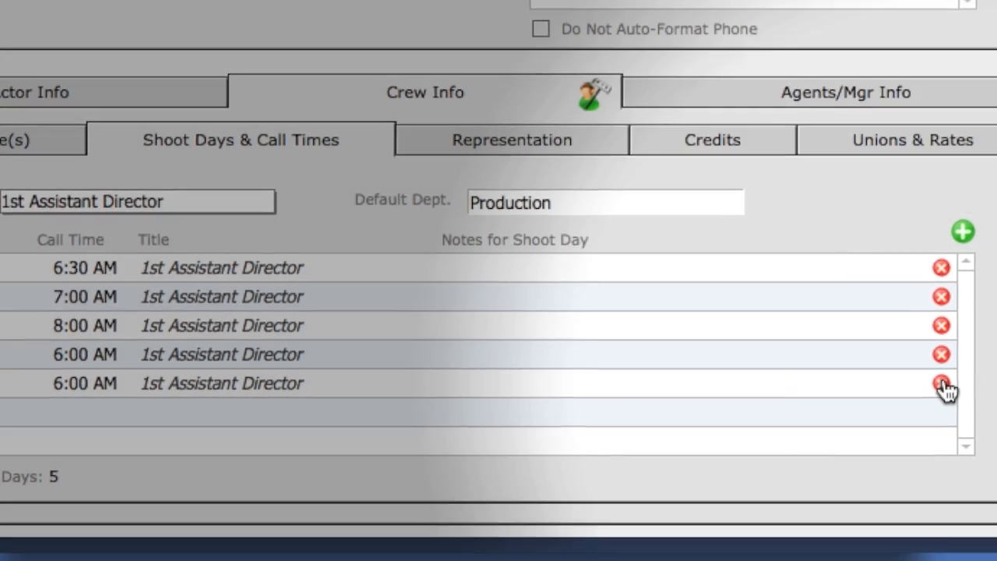
# Step: Delete the 8/23/2012 and 8/22/2012 shoot days from the crew member's schedule
pyautogui.click(941, 383)
pyautogui.click(941, 354)
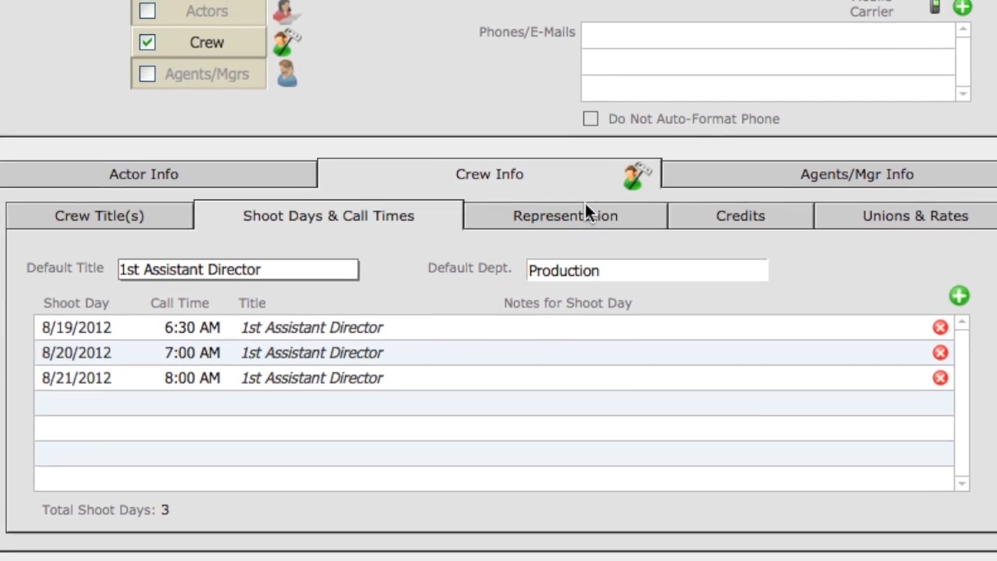
# Step: Attach the second listed agent/manager as the crew member's representation and remove that entry again
pyautogui.click(585, 206)
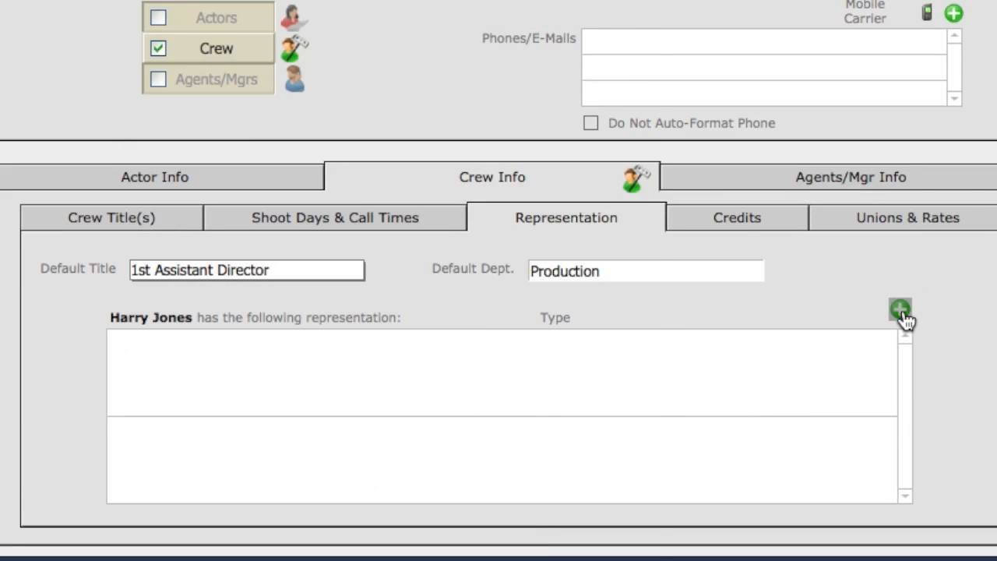
pyautogui.click(901, 310)
pyautogui.moveTo(434, 72); pyautogui.dragTo(653, 0)
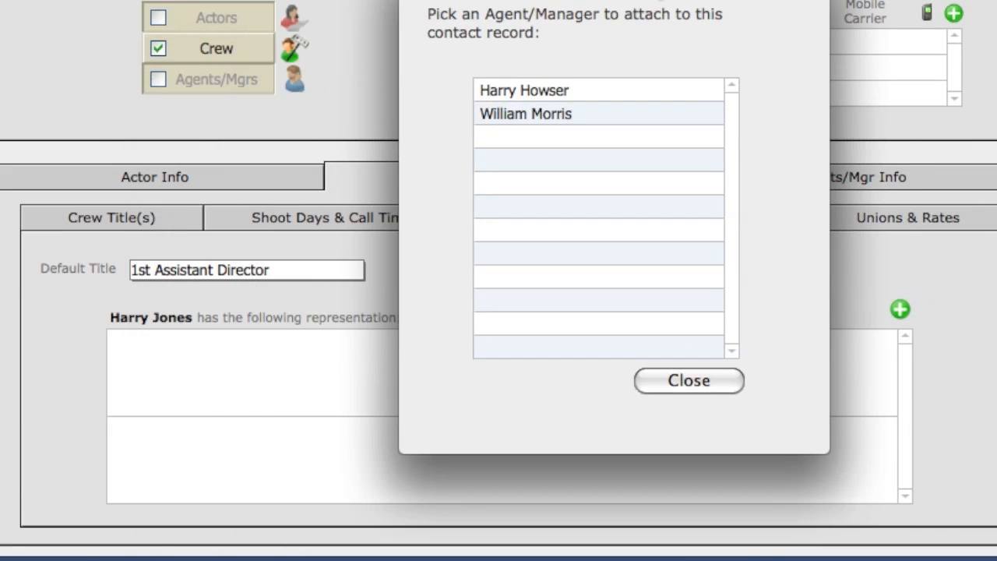
pyautogui.doubleClick(497, 117)
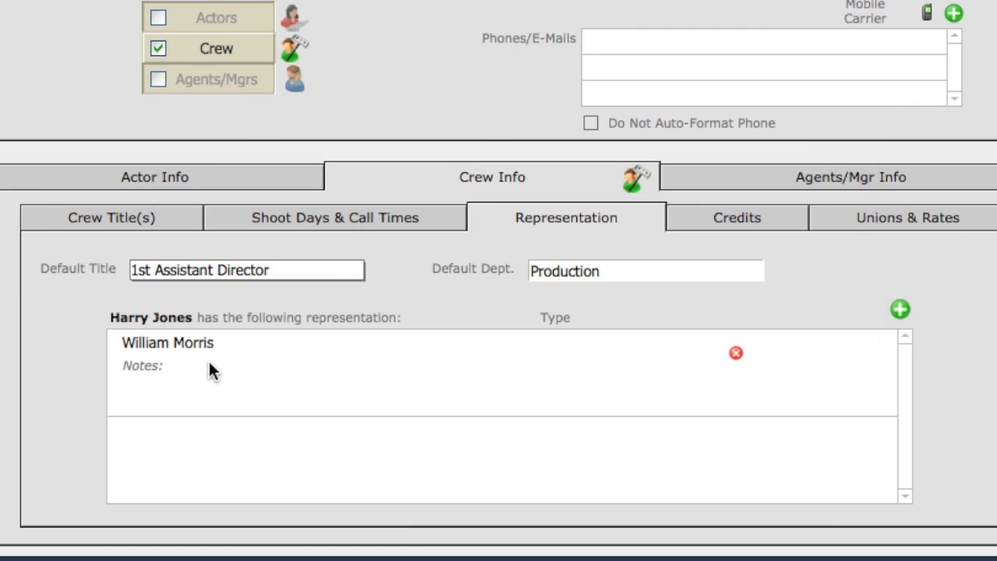
pyautogui.click(735, 355)
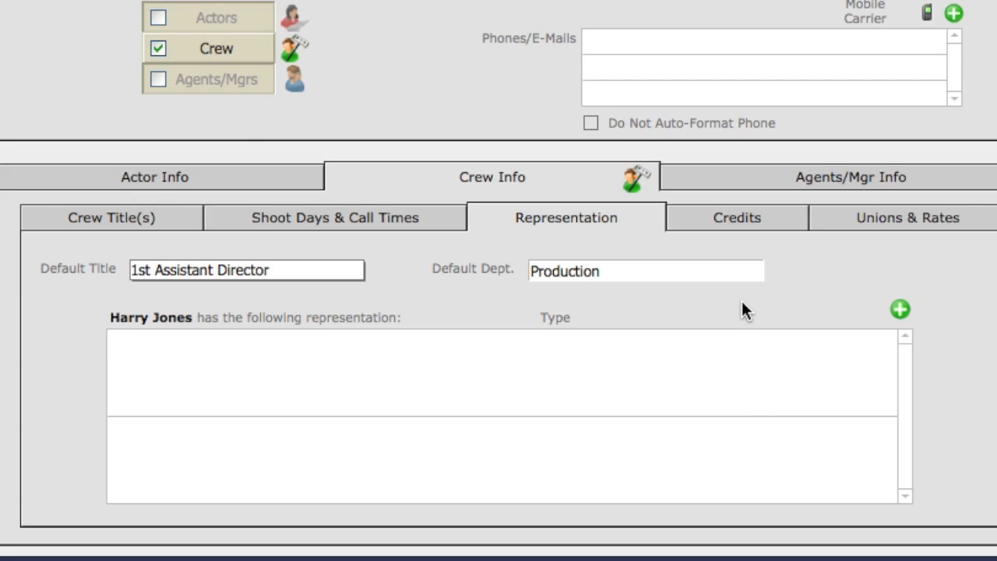
# Step: Enter "Enter credits here..." as the crew member's credits
pyautogui.click(722, 218)
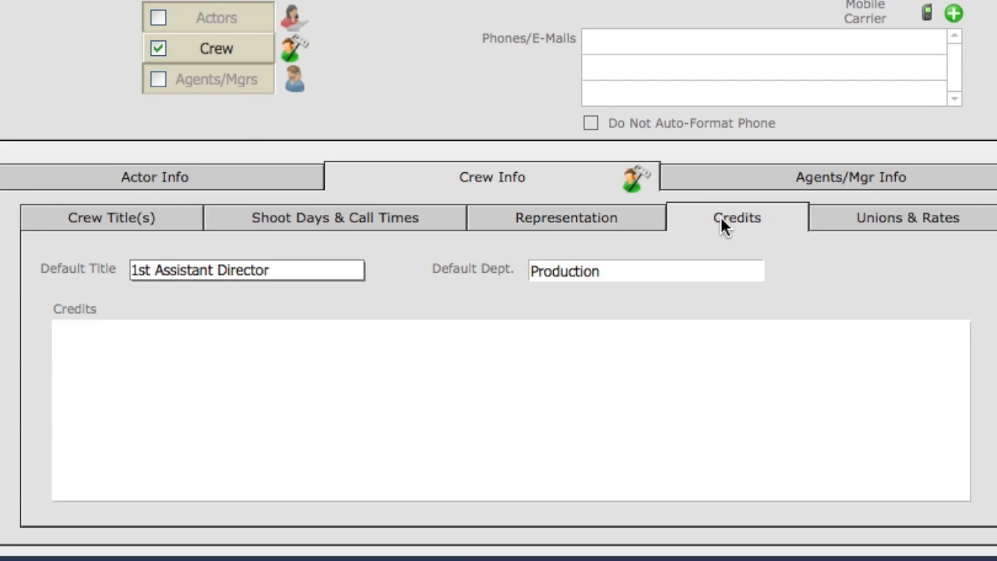
pyautogui.click(102, 364)
pyautogui.write('Enter credits here...')
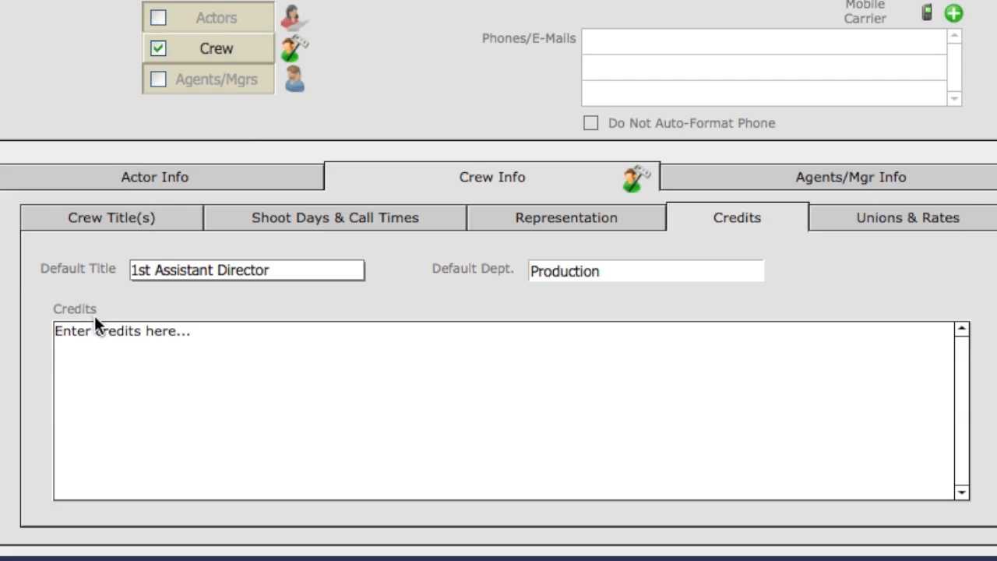
pyautogui.click(116, 284)
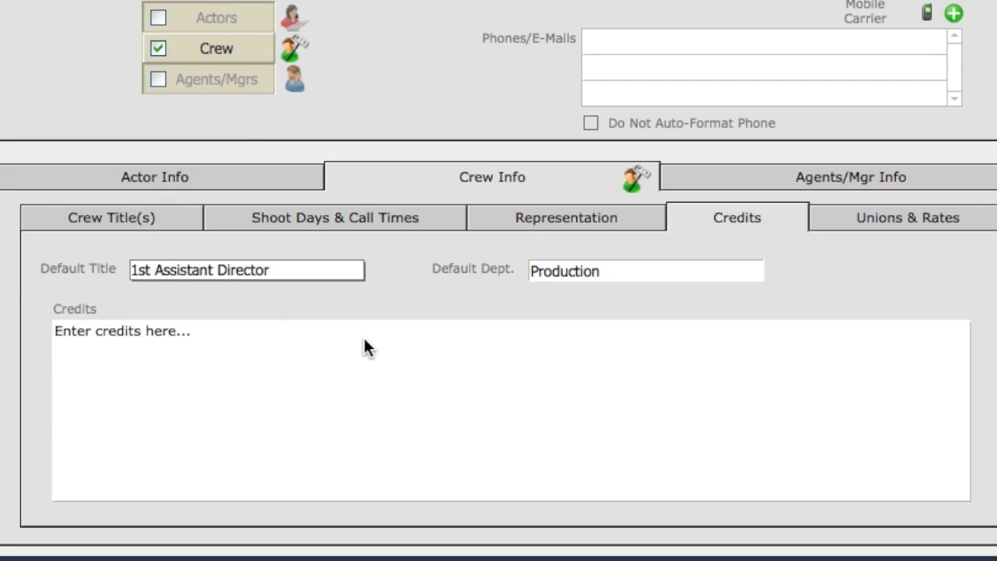
# Step: Classify the sixth contact in the list as Crew with the default title Director of Photography
pyautogui.click(919, 218)
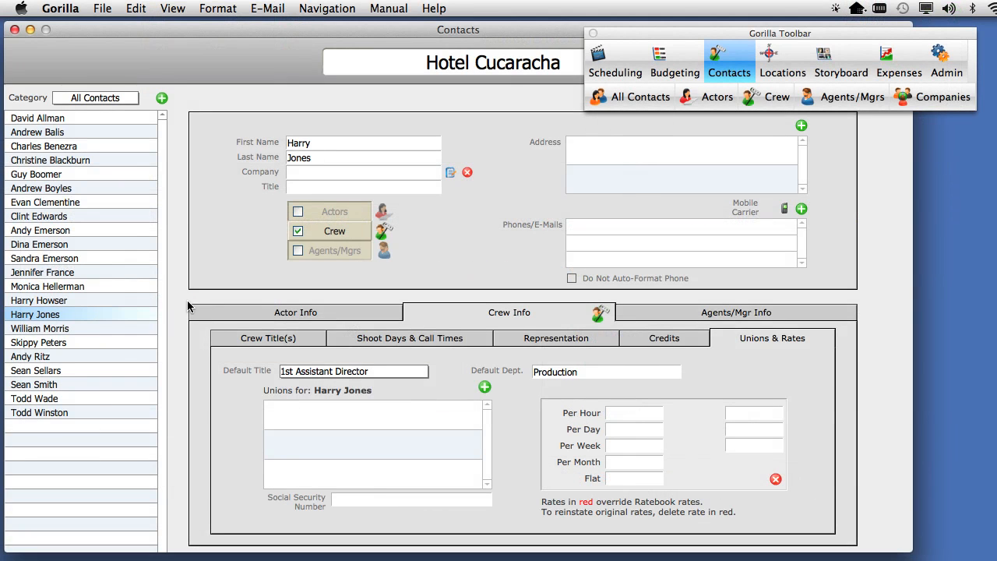
pyautogui.click(17, 190)
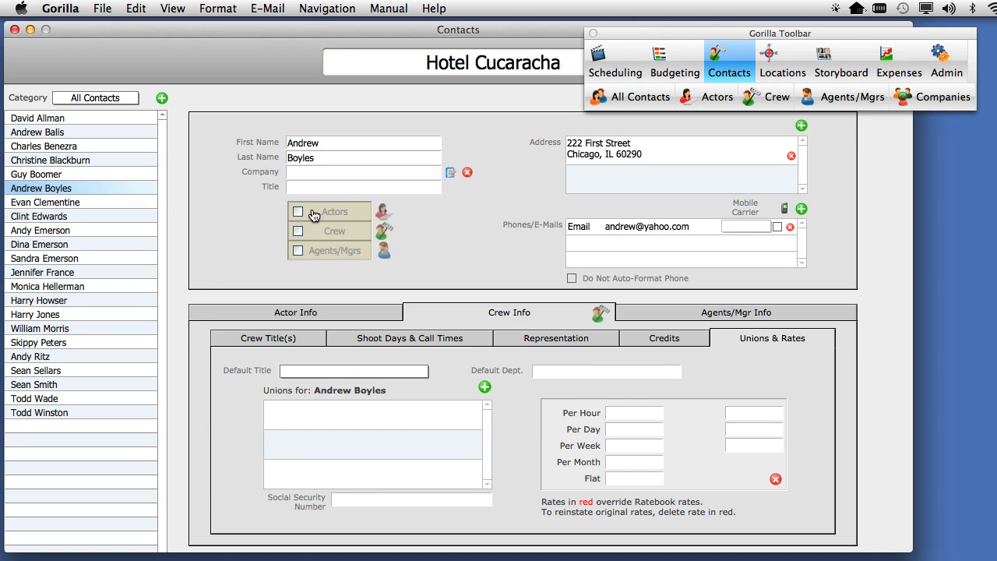
pyautogui.click(321, 234)
pyautogui.click(335, 372)
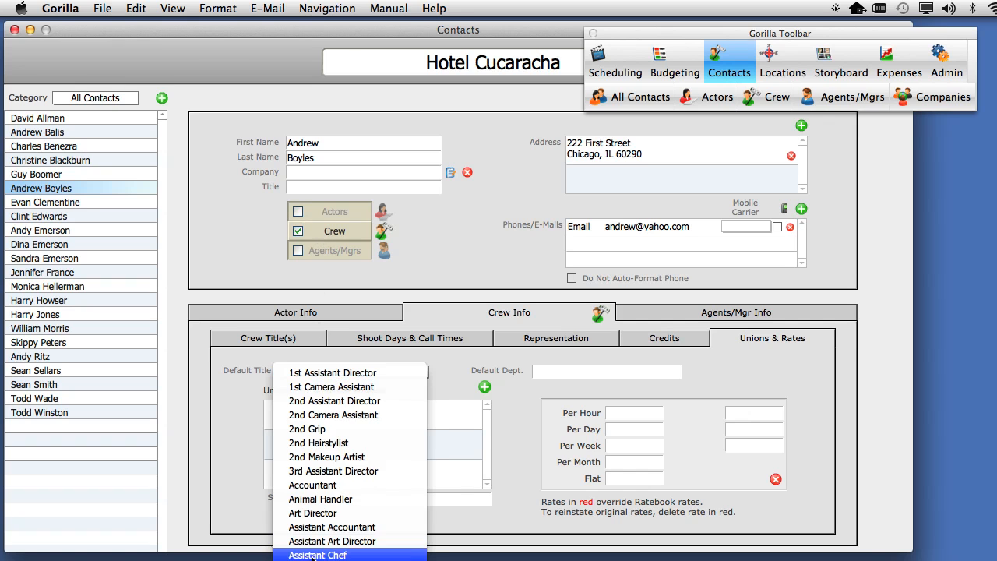
pyautogui.click(340, 559)
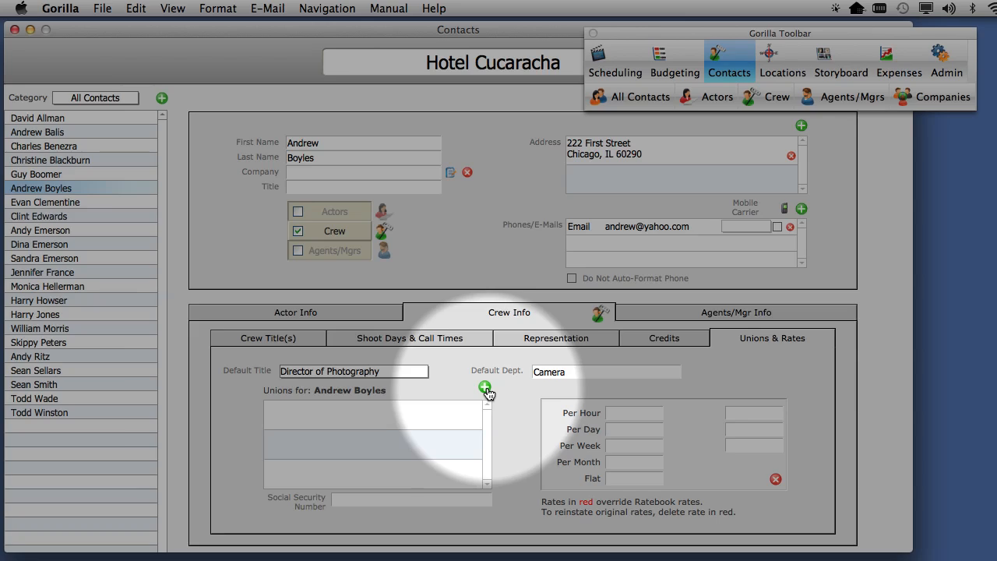
# Step: Add the Los Angeles Camera union's studio Director Of Photography position (code 1901) from the Ratebook to the contact's unions
pyautogui.click(485, 387)
pyautogui.moveTo(507, 133); pyautogui.dragTo(429, 52)
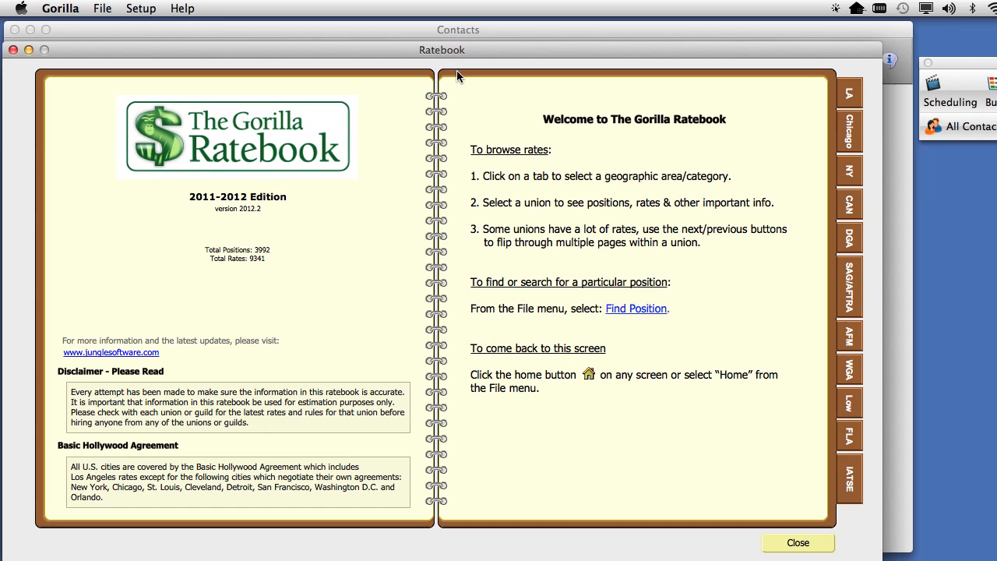
pyautogui.click(850, 95)
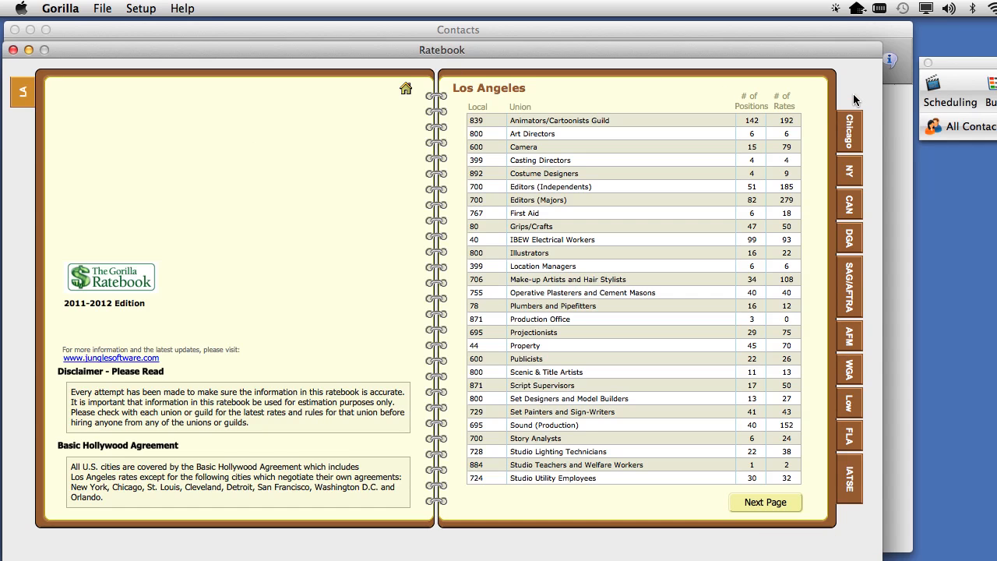
pyautogui.click(517, 148)
pyautogui.moveTo(417, 51); pyautogui.dragTo(469, 29)
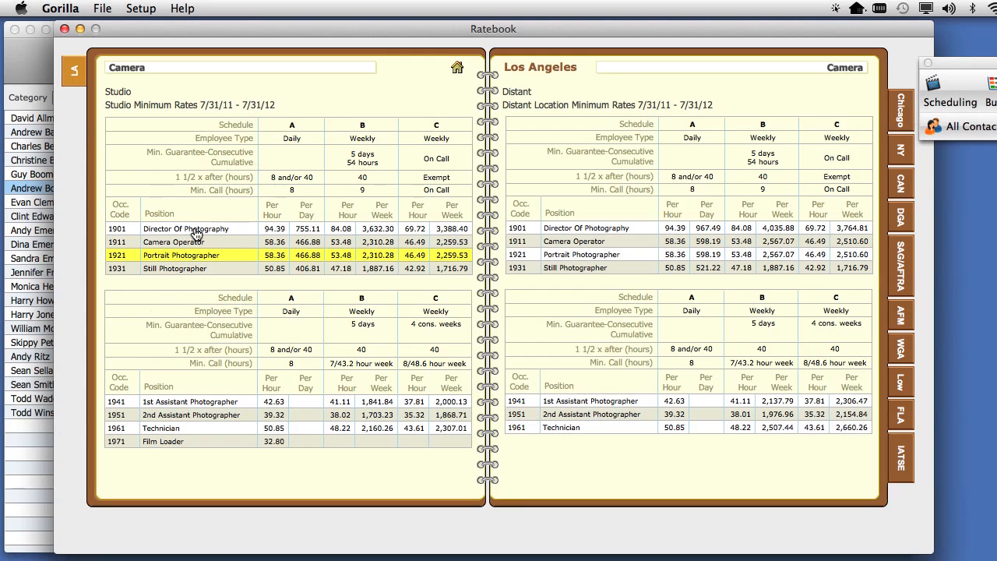
pyautogui.doubleClick(194, 228)
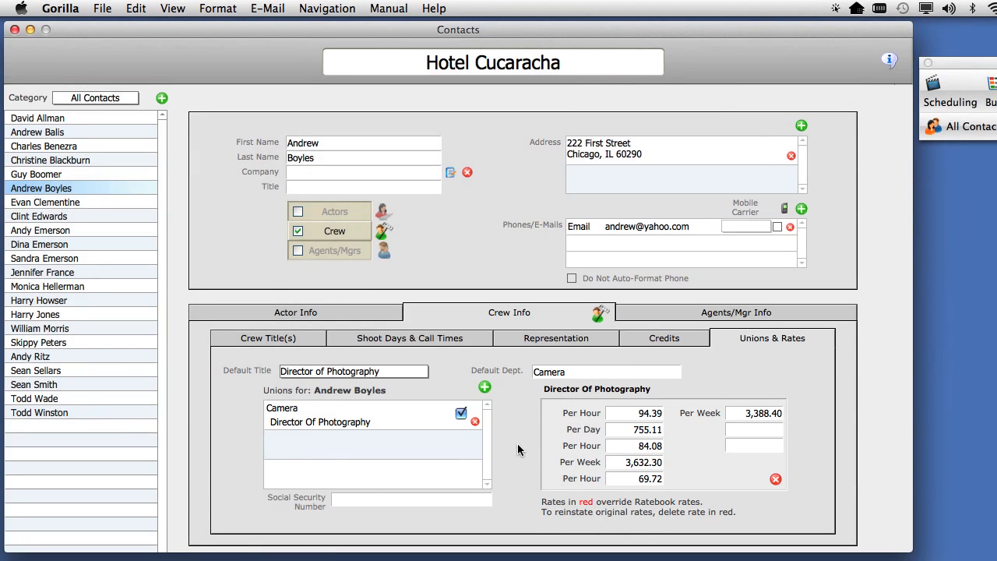
# Step: Override the first Per Hour rate of the Director Of Photography position with 100
pyautogui.click(624, 412)
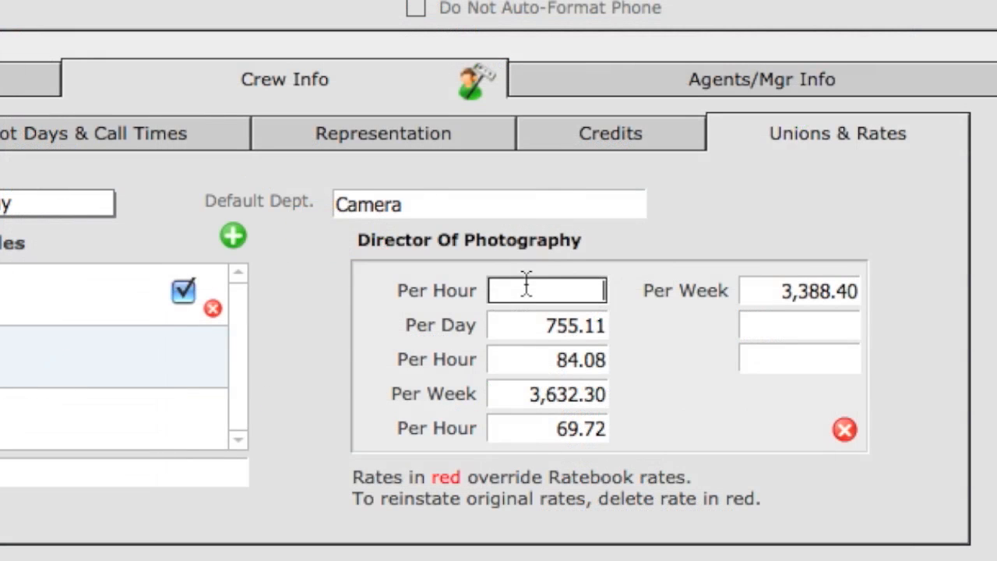
pyautogui.write('100')
pyautogui.press('Tab')
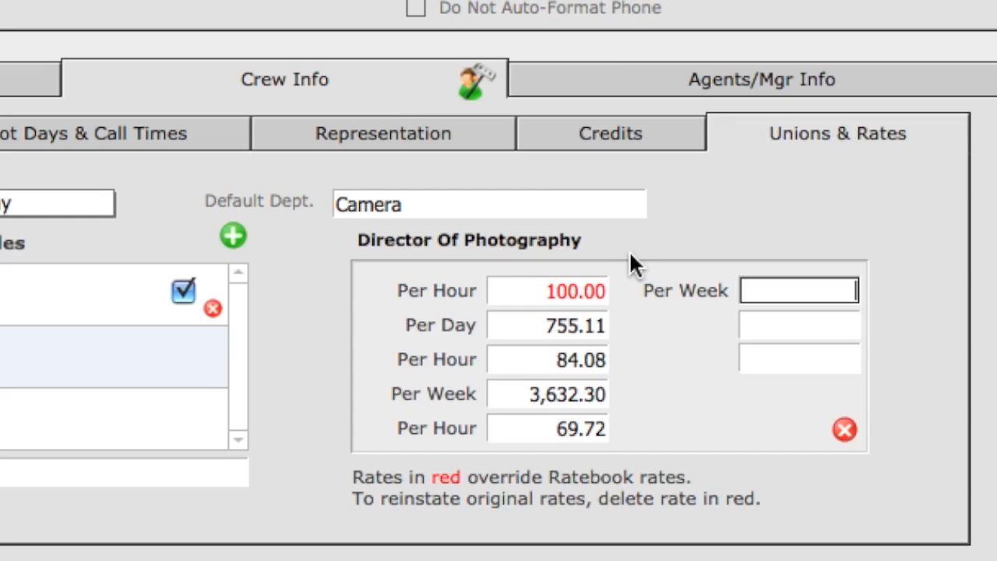
pyautogui.click(656, 245)
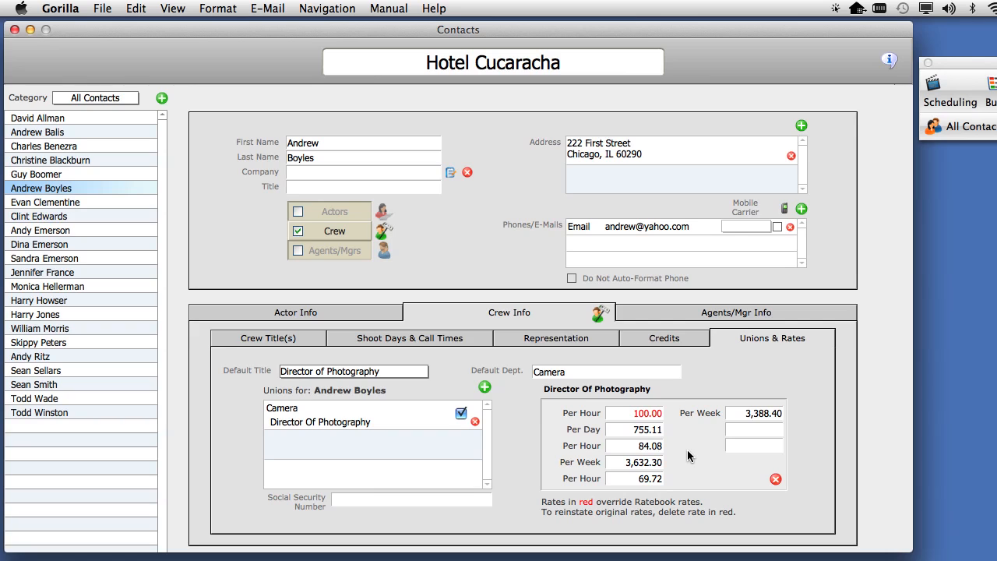
# Step: Delete the override in the first Per Hour rate of the Director Of Photography position to reinstate the Ratebook rate
pyautogui.click(640, 414)
pyautogui.doubleClick(637, 414)
pyautogui.press('BackSpace')
pyautogui.click(689, 445)
# Step: Add the Los Angeles Camera union's studio 1st Assistant Photographer position (code 1941) from the Ratebook as a second union entry
pyautogui.click(486, 387)
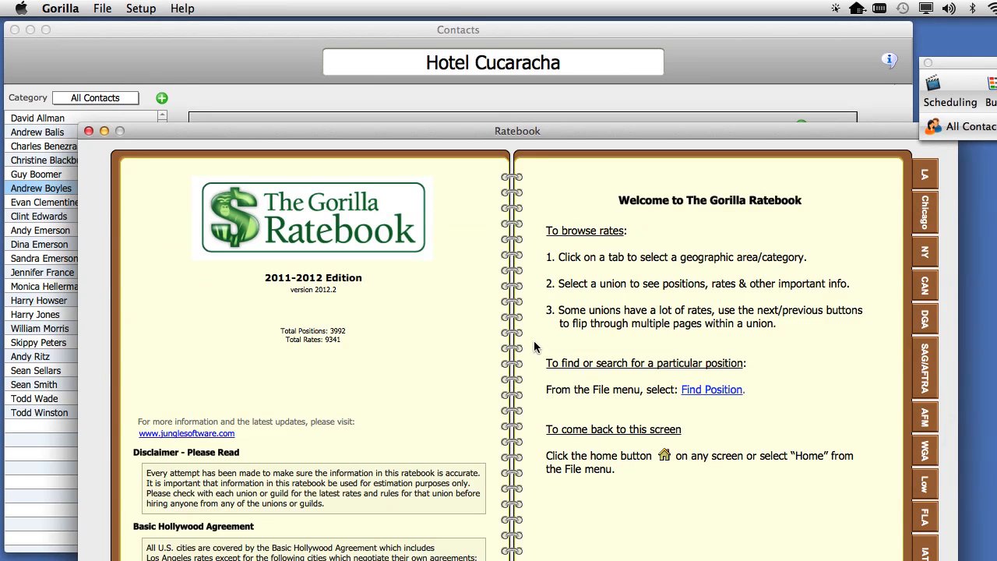
pyautogui.moveTo(644, 127); pyautogui.dragTo(520, 100)
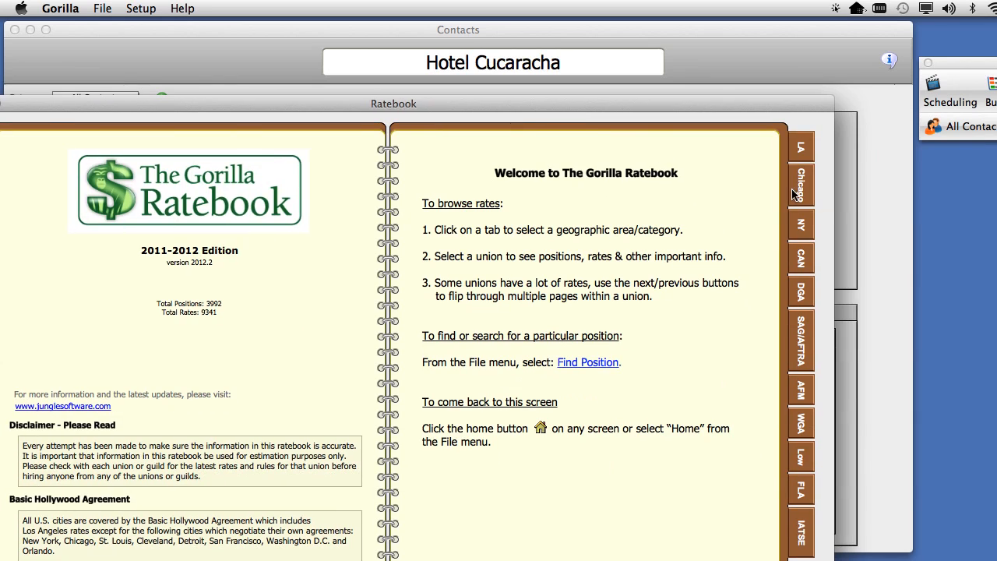
pyautogui.click(800, 152)
pyautogui.click(482, 202)
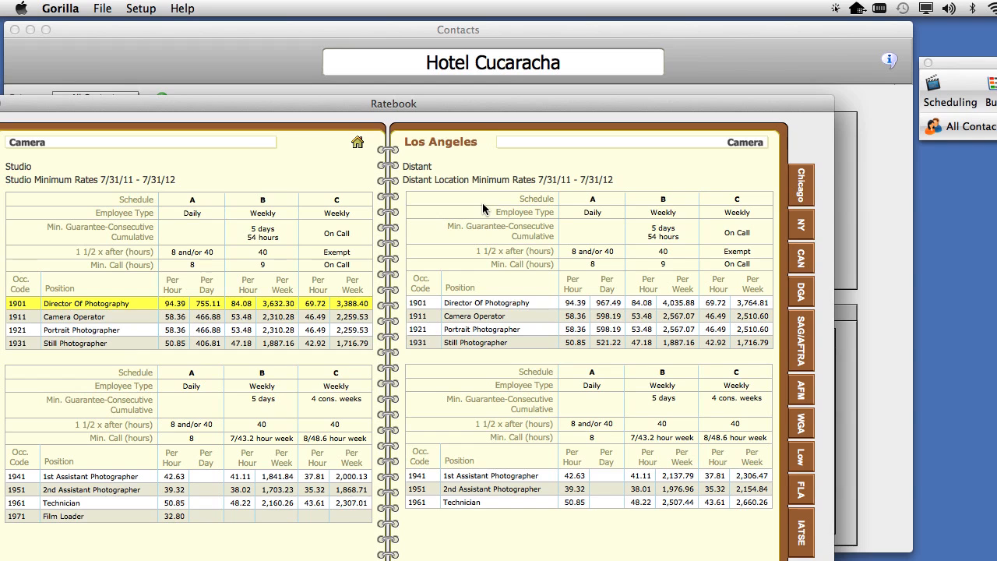
pyautogui.click(69, 481)
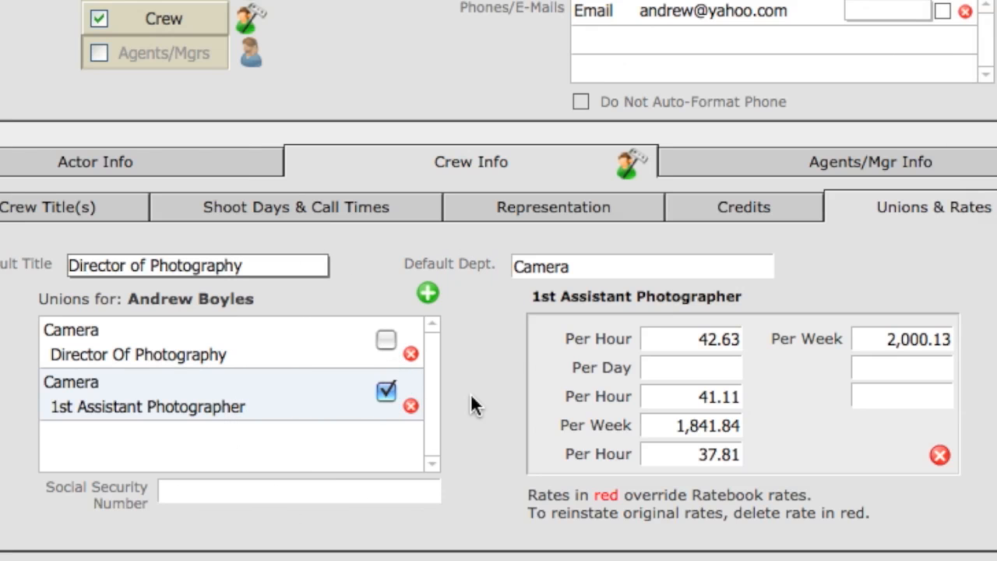
# Step: Make Director Of Photography the active union position and remove the 1st Assistant Photographer entry
pyautogui.click(386, 341)
pyautogui.click(386, 391)
pyautogui.click(386, 340)
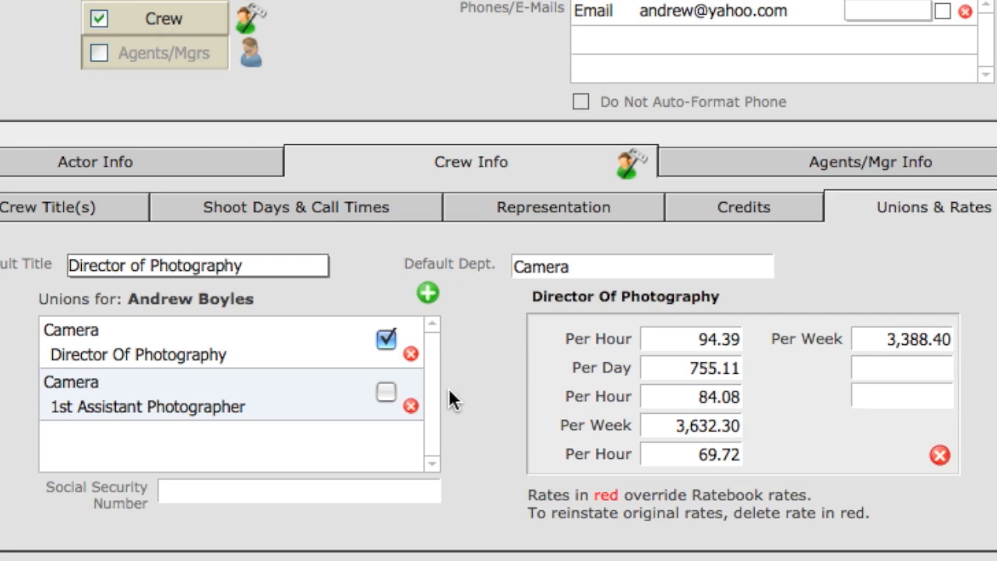
pyautogui.click(411, 408)
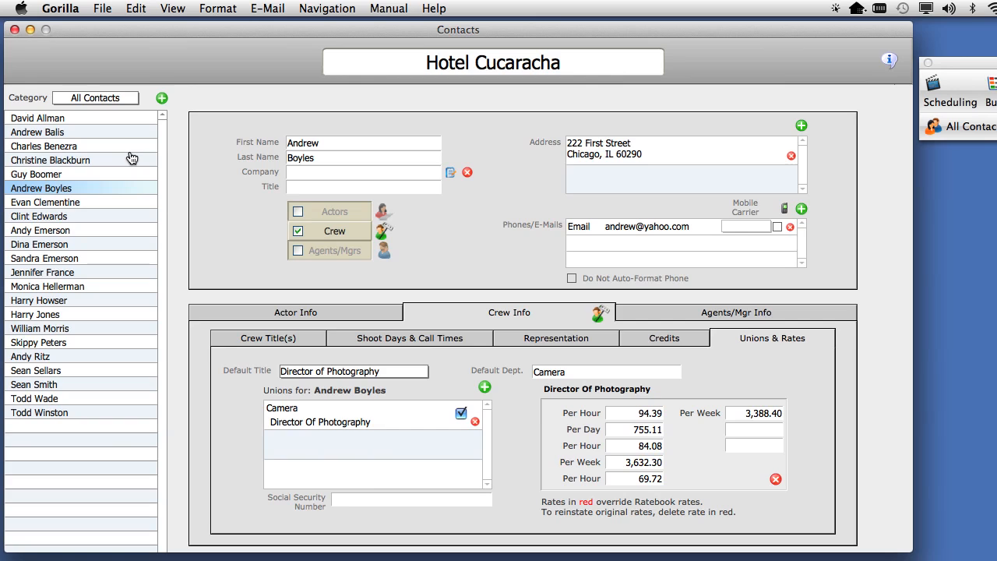
# Step: Classify the third-to-last contact in the list as Crew and look through the available default titles
pyautogui.click(57, 218)
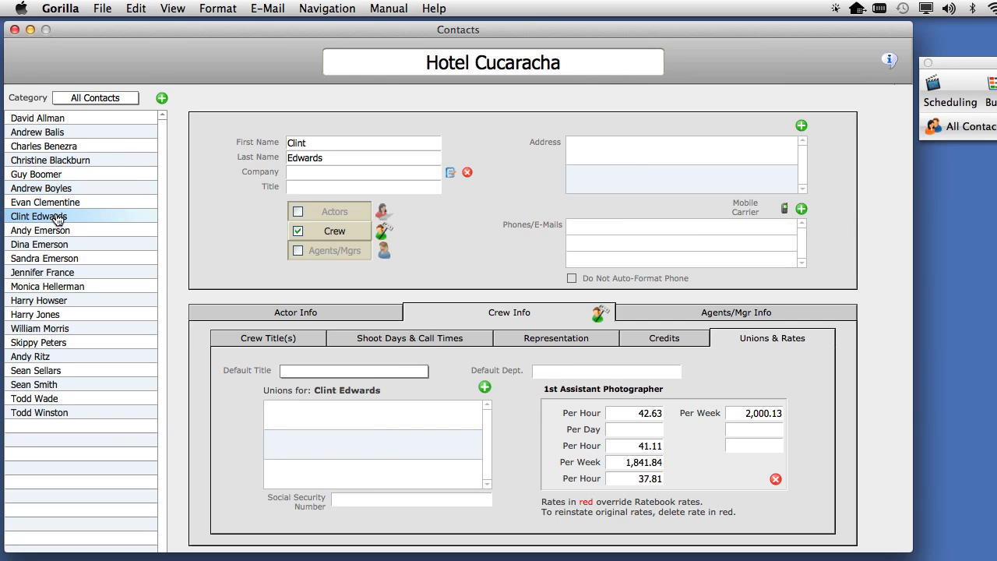
pyautogui.click(53, 384)
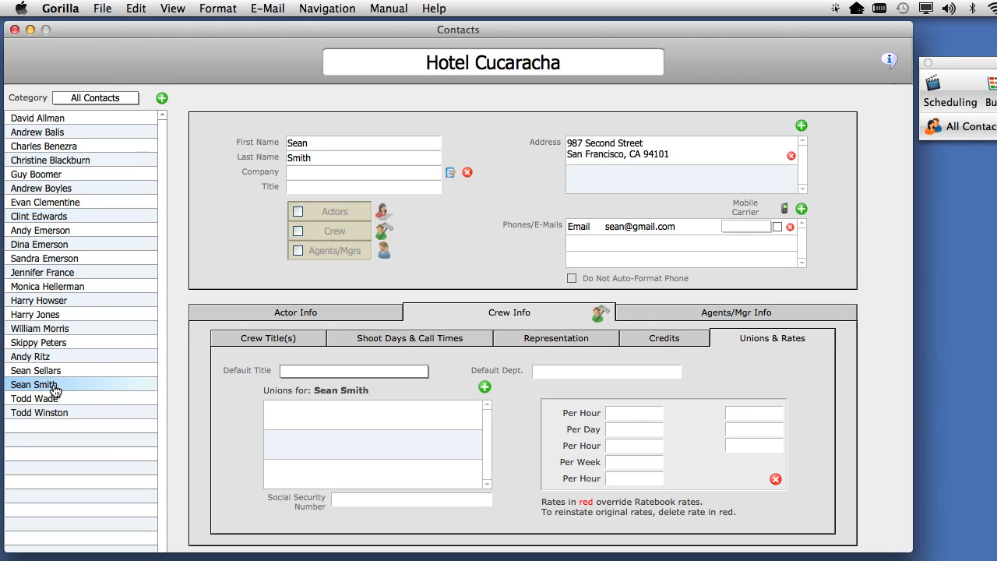
pyautogui.click(331, 232)
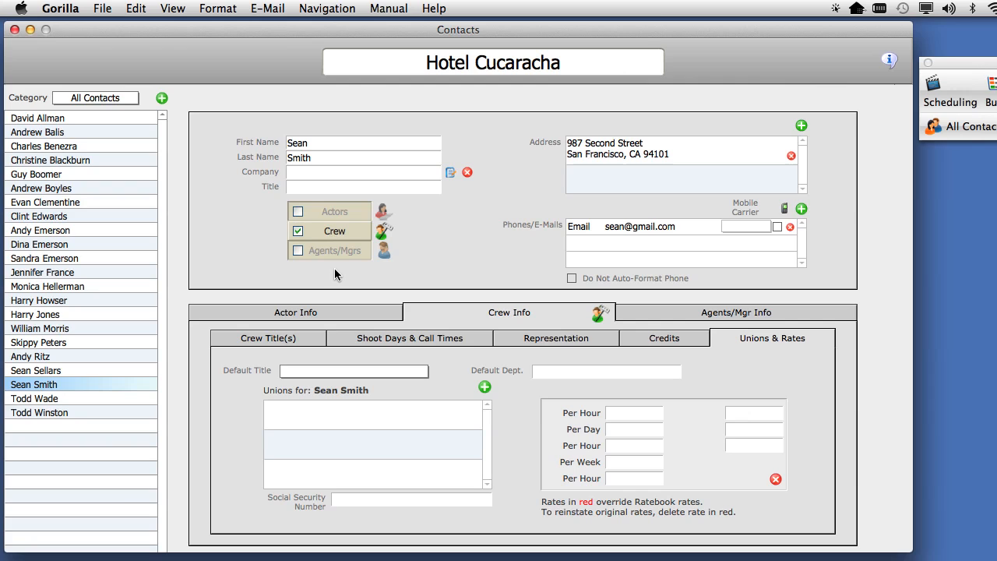
pyautogui.click(335, 375)
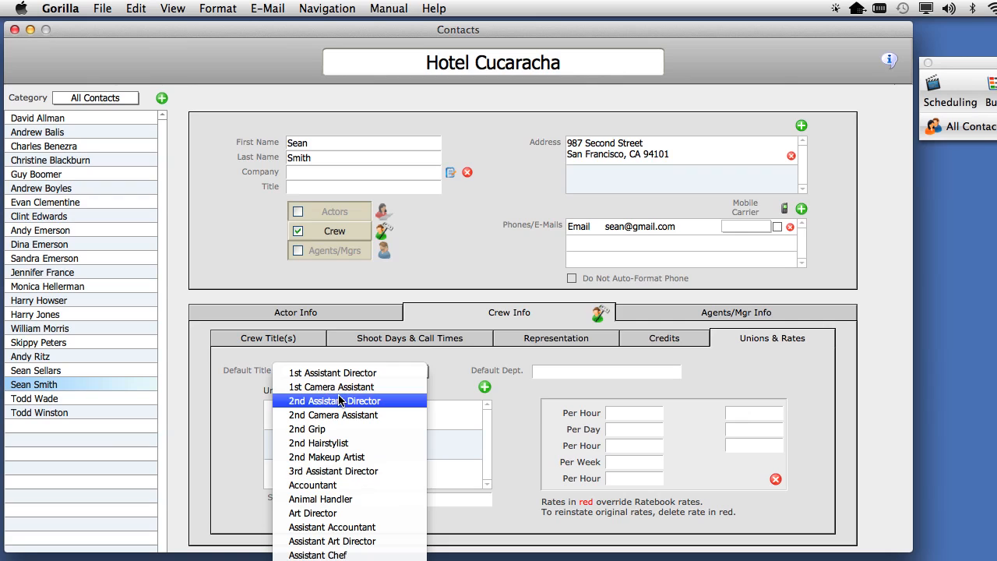
pyautogui.click(208, 413)
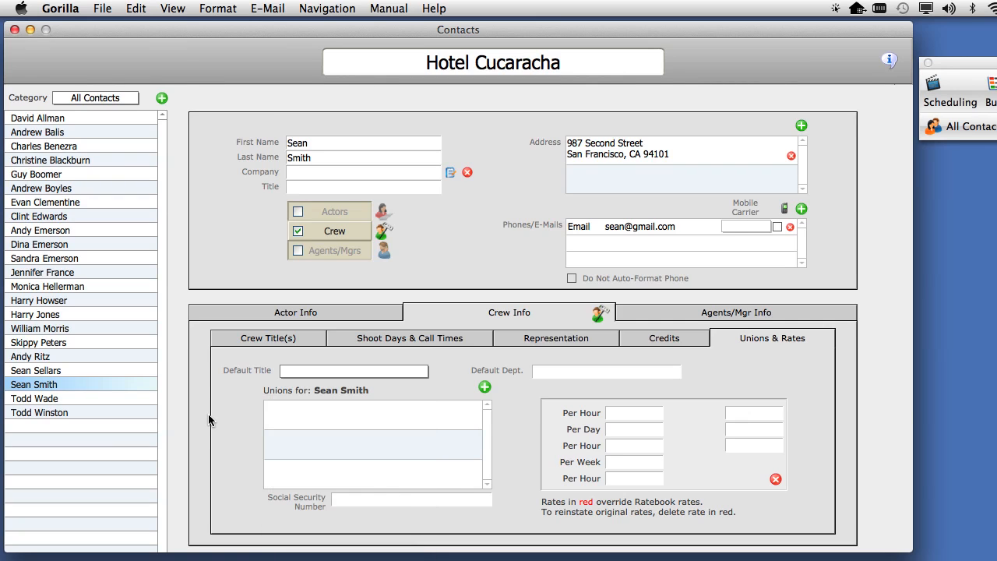
# Step: Create a new crew title "Co-Writer" for the Production department in the crew titles and departments manager
pyautogui.click(172, 7)
pyautogui.moveTo(134, 8)
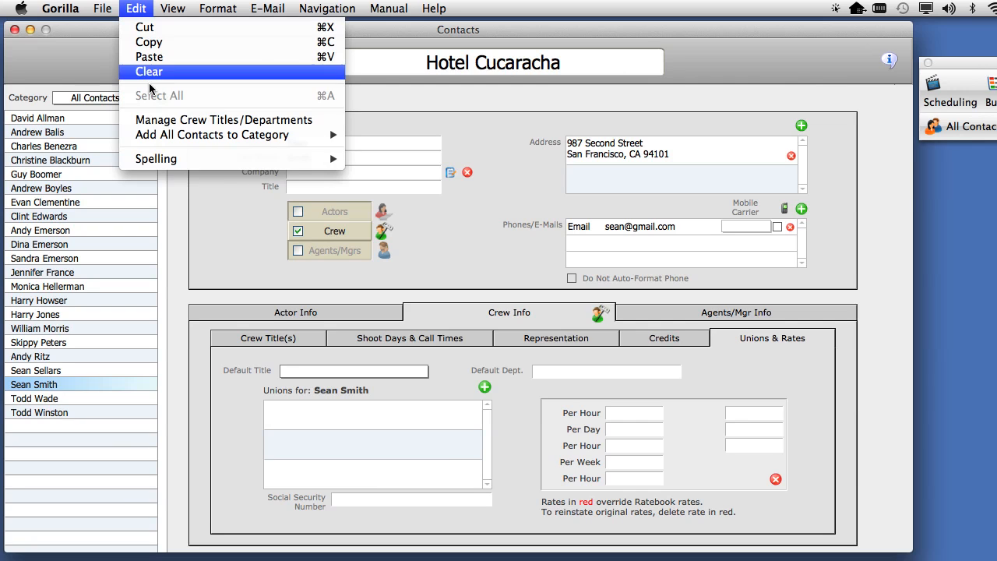
pyautogui.click(317, 123)
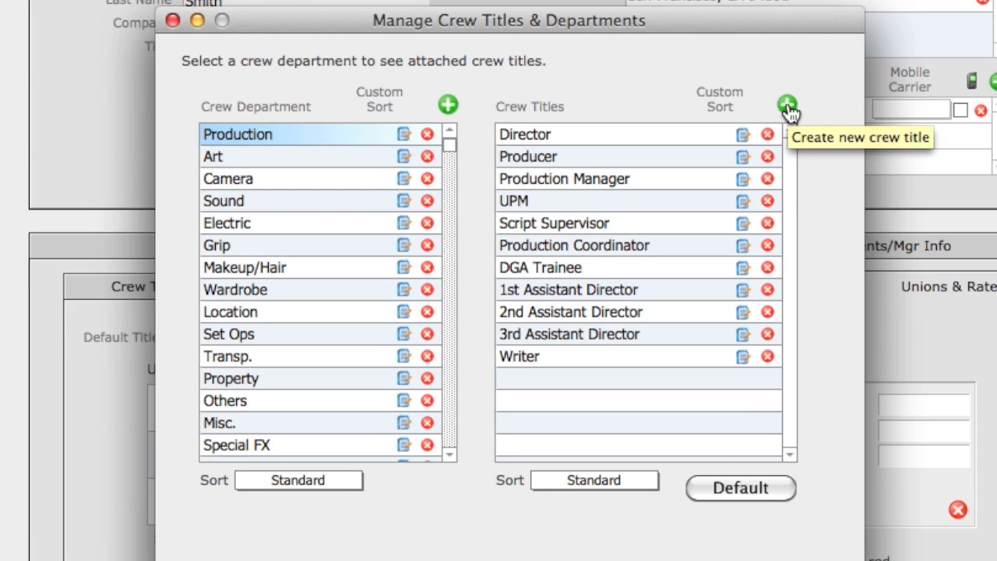
pyautogui.click(249, 138)
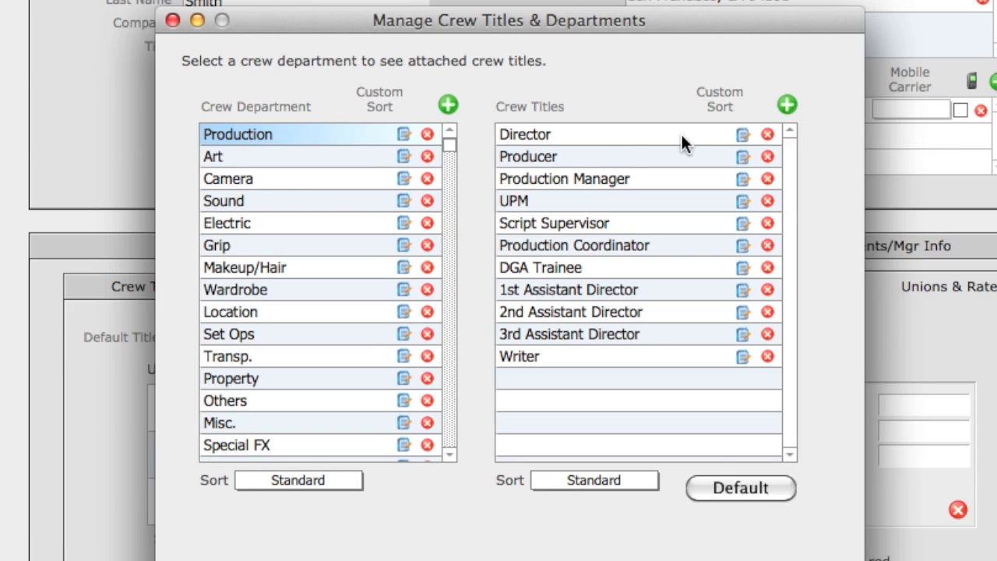
pyautogui.click(787, 104)
pyautogui.write('C0')
pyautogui.press('BackSpace')
pyautogui.write('o')
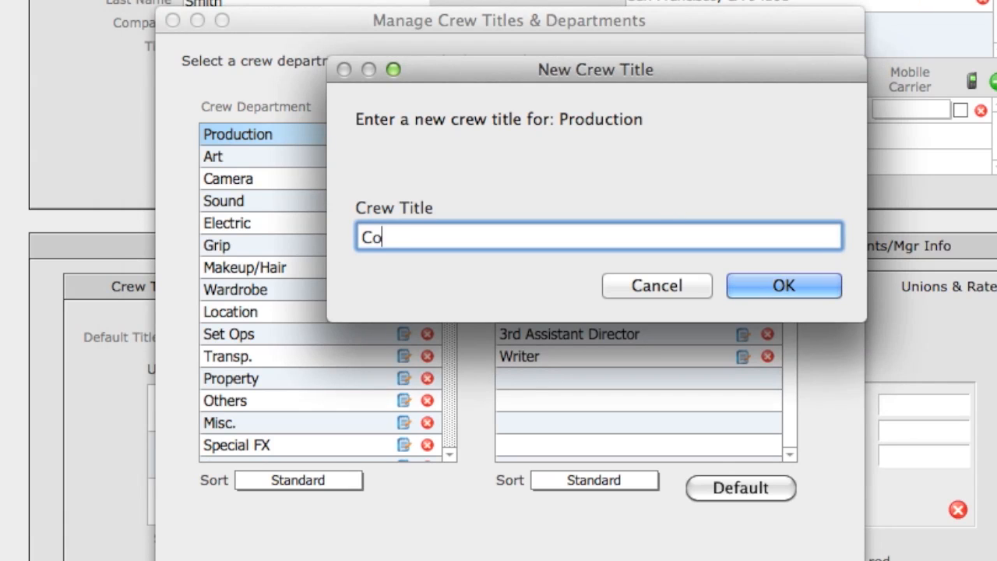
pyautogui.write('-Writer')
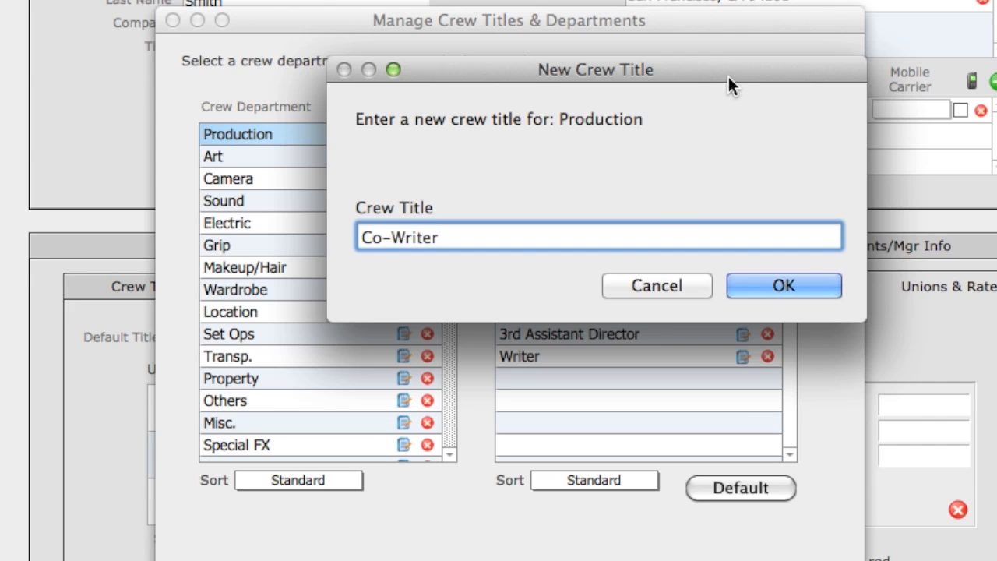
pyautogui.click(799, 286)
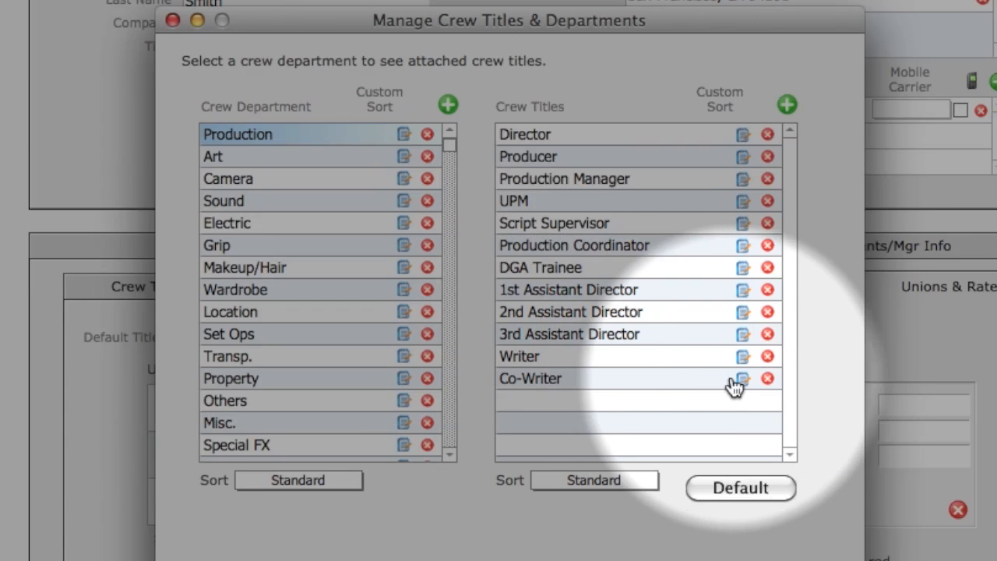
# Step: View the Co-Writer title's name and sort settings without changes and close the crew titles and departments manager
pyautogui.click(743, 380)
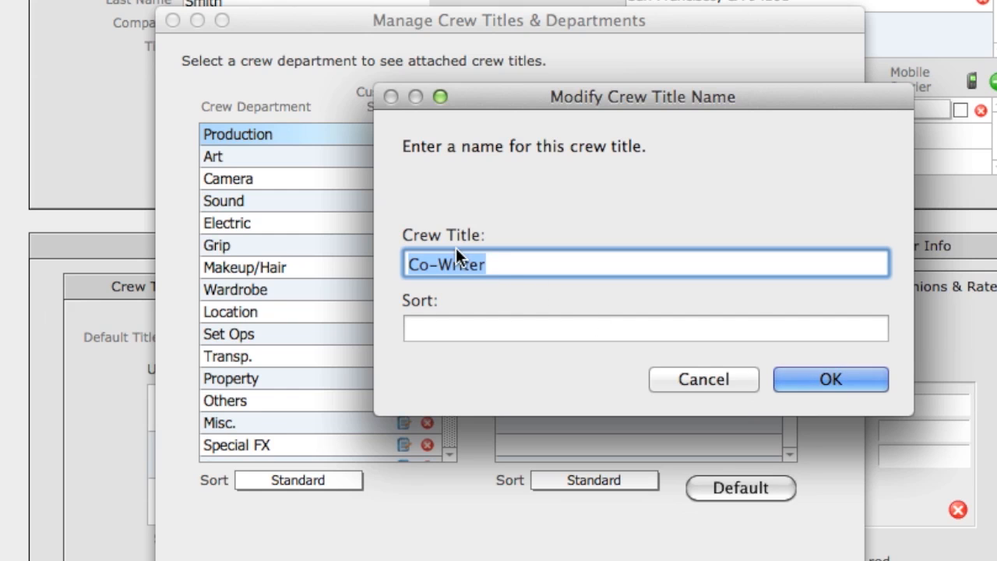
pyautogui.click(701, 380)
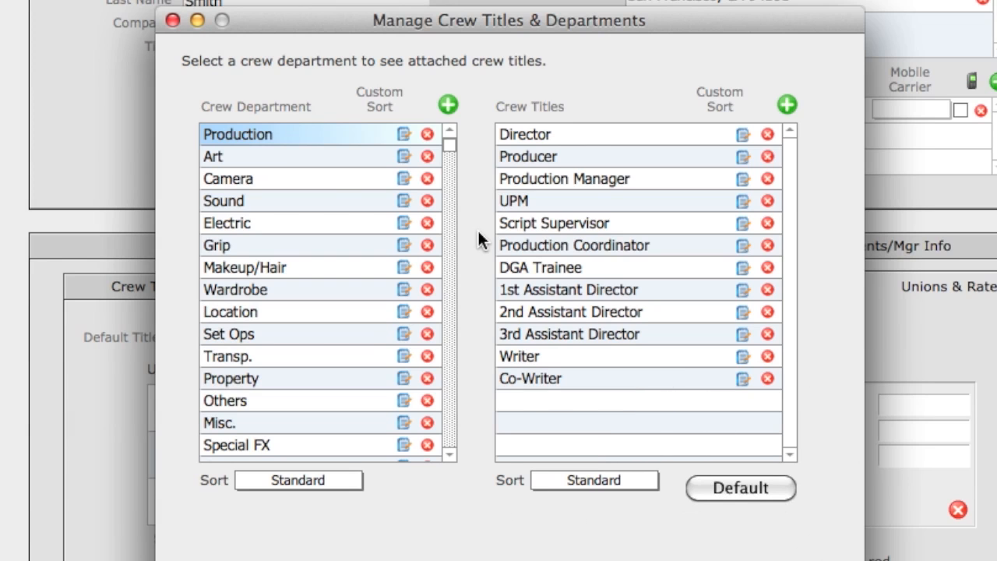
pyautogui.click(173, 20)
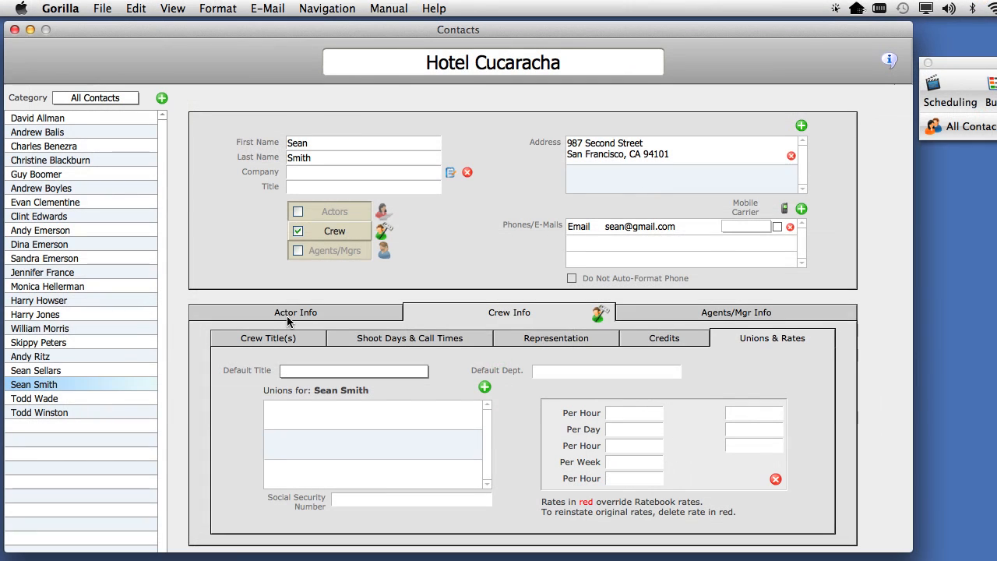
# Step: Set the crew contact's default title to Co-Writer
pyautogui.click(268, 338)
pyautogui.click(347, 371)
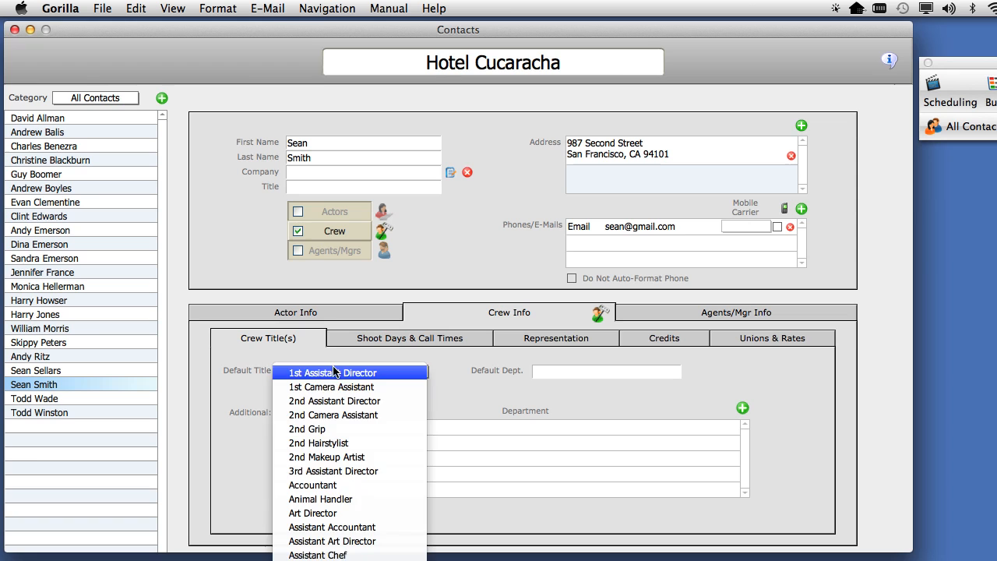
pyautogui.scroll(-4, 350, 468)
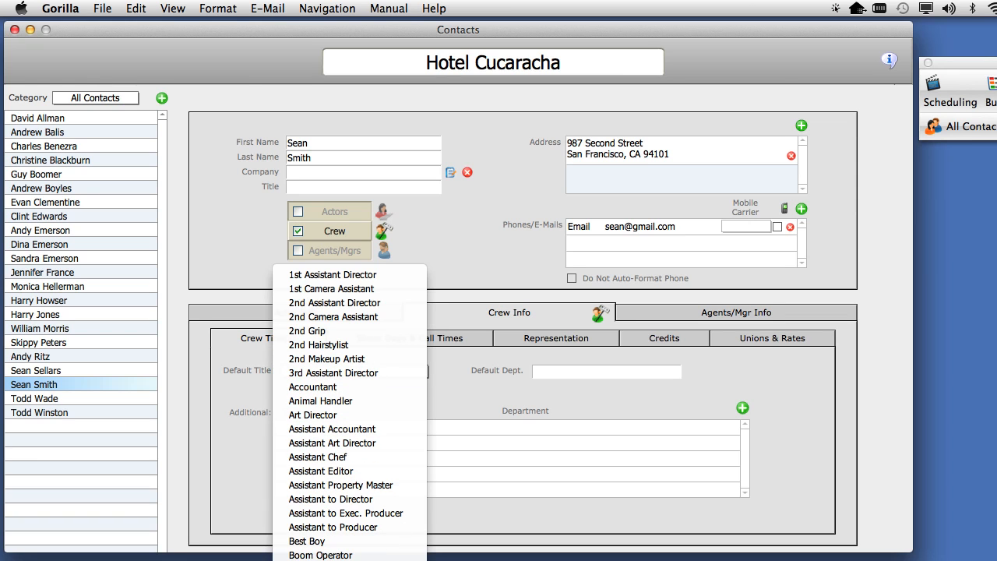
pyautogui.click(350, 558)
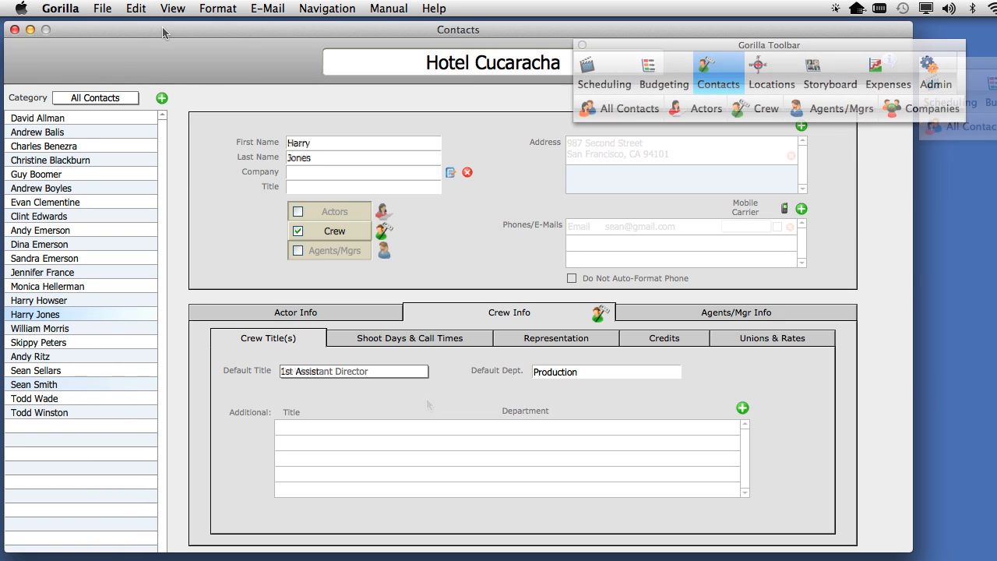
# Step: Preview the Contact Manager's Crew Departments report
pyautogui.click(102, 8)
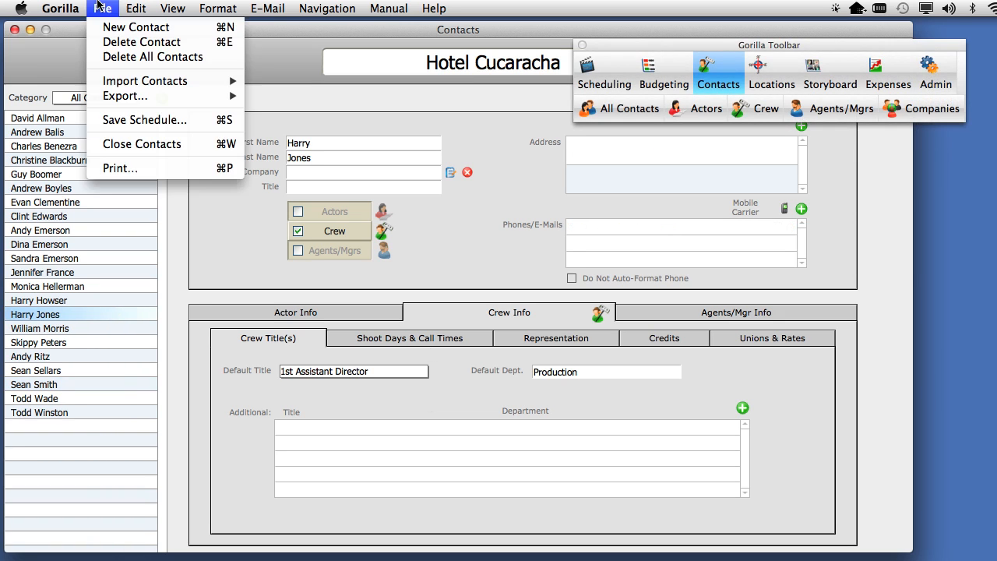
pyautogui.click(125, 167)
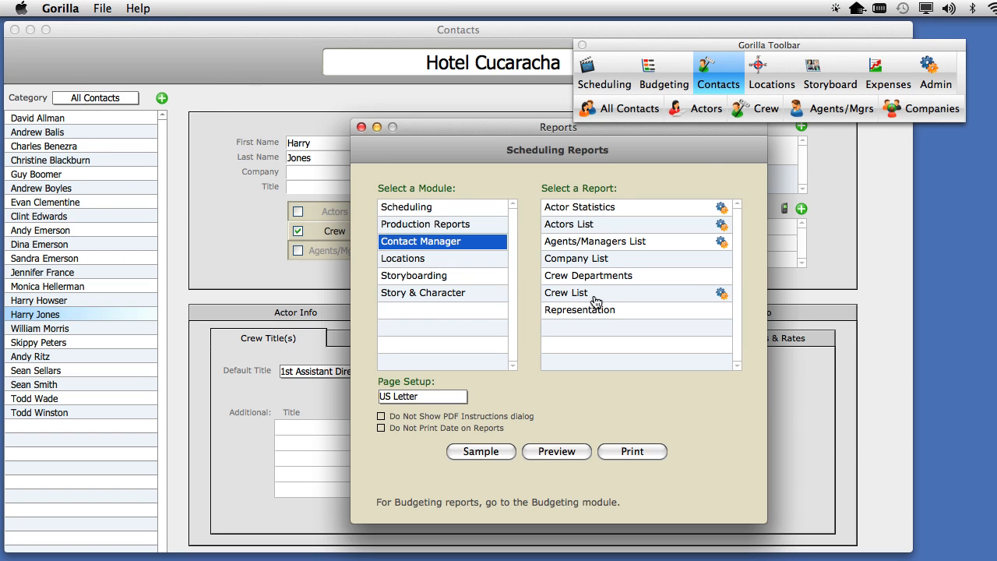
pyautogui.click(613, 279)
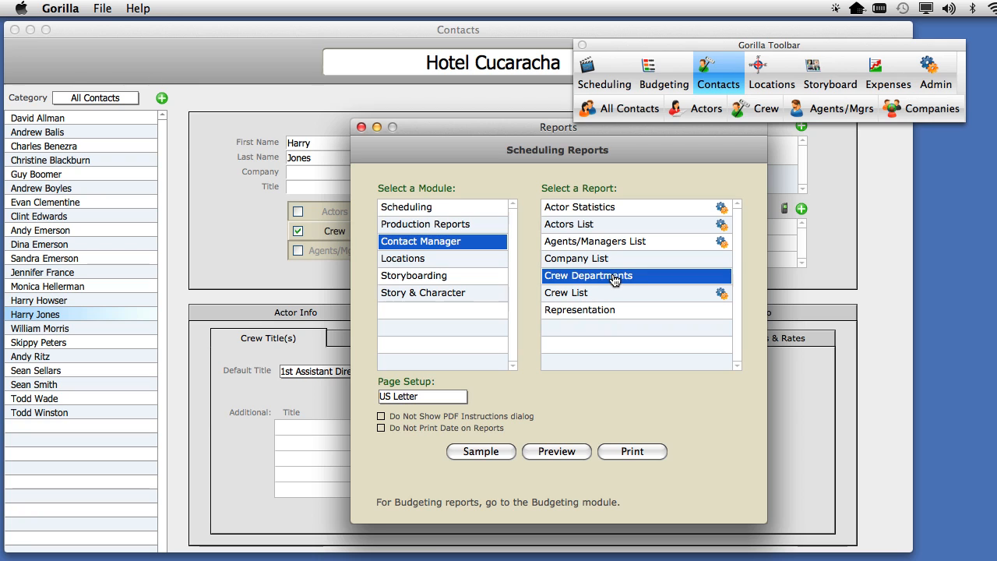
pyautogui.click(563, 454)
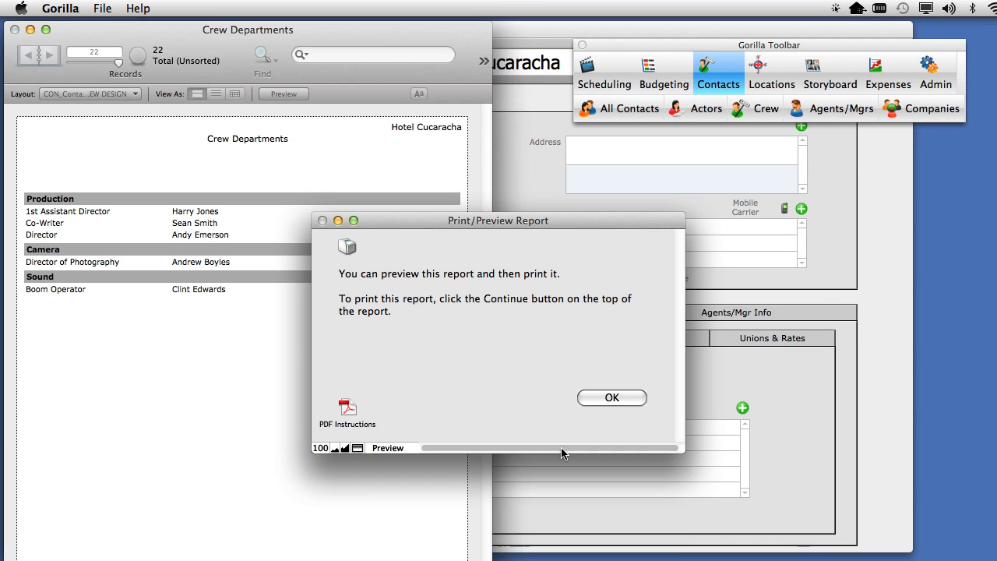
pyautogui.click(594, 400)
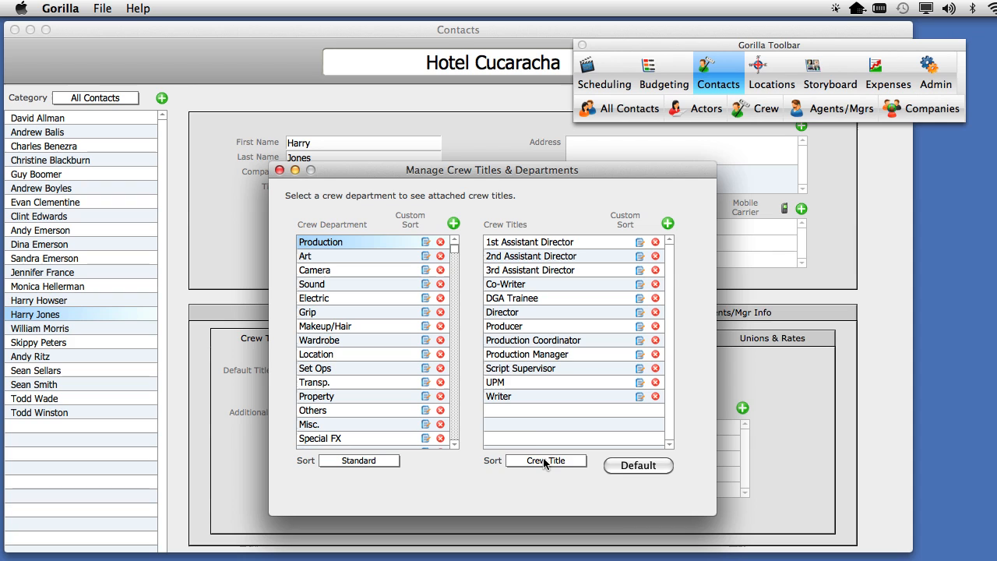
# Step: Switch the Production crew titles to Custom sorting and give the Co-Writer title the sort value 99
pyautogui.click(545, 462)
pyautogui.click(544, 477)
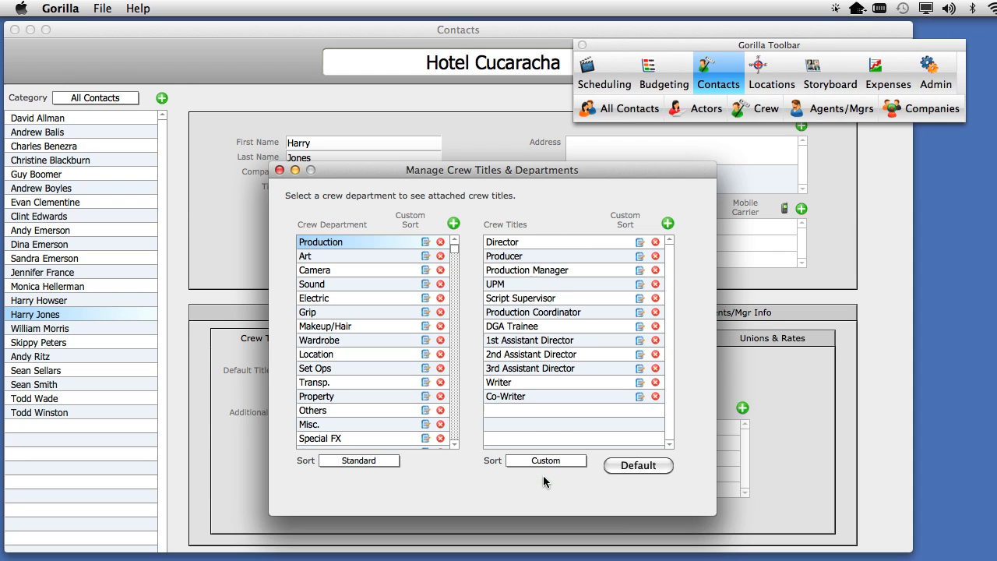
pyautogui.click(637, 398)
pyautogui.click(471, 364)
pyautogui.write('99')
pyautogui.click(694, 397)
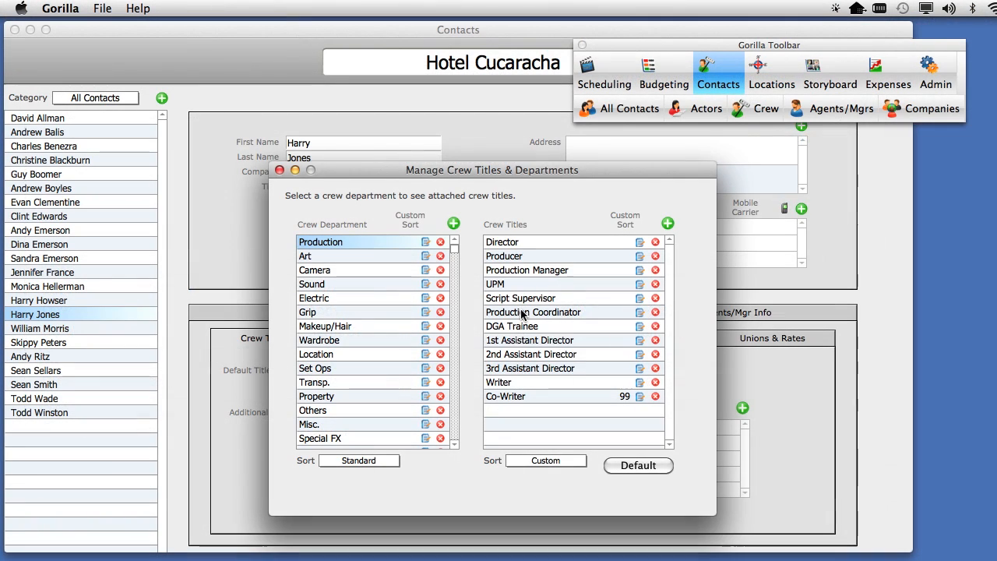
# Step: Give the 1st Assistant Director title the sort value 98 and close the crew titles and departments manager
pyautogui.click(621, 341)
pyautogui.click(468, 363)
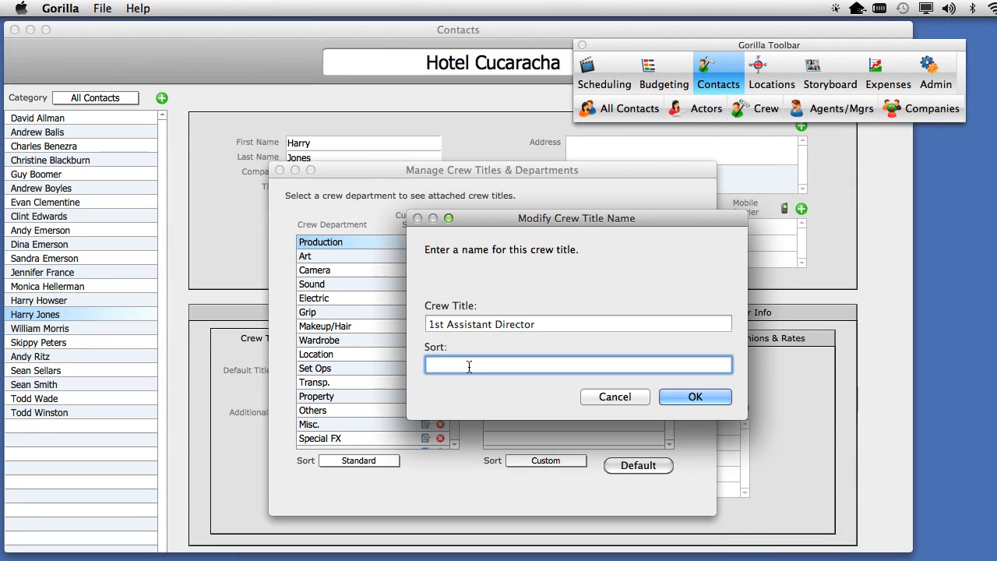
pyautogui.write('98')
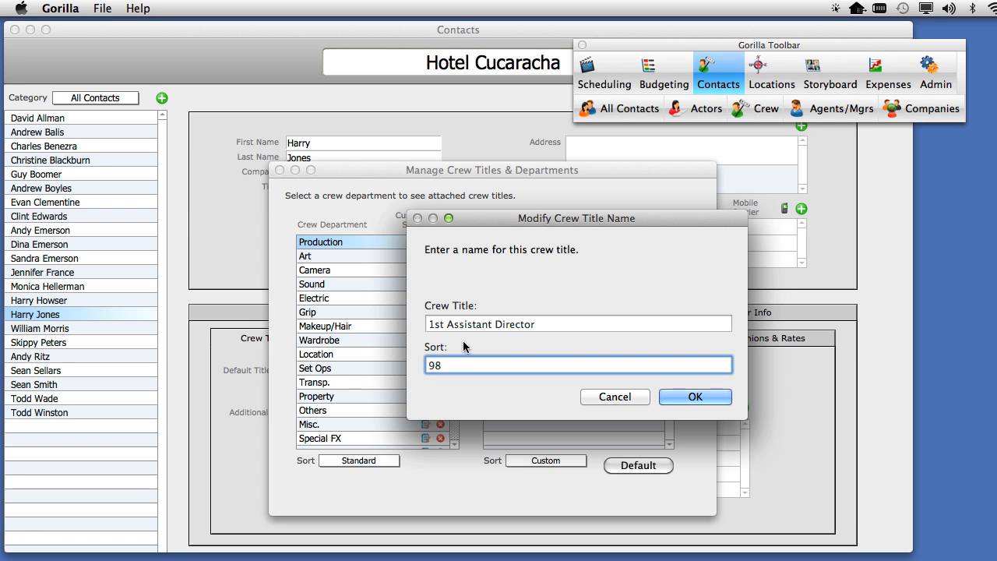
pyautogui.click(679, 398)
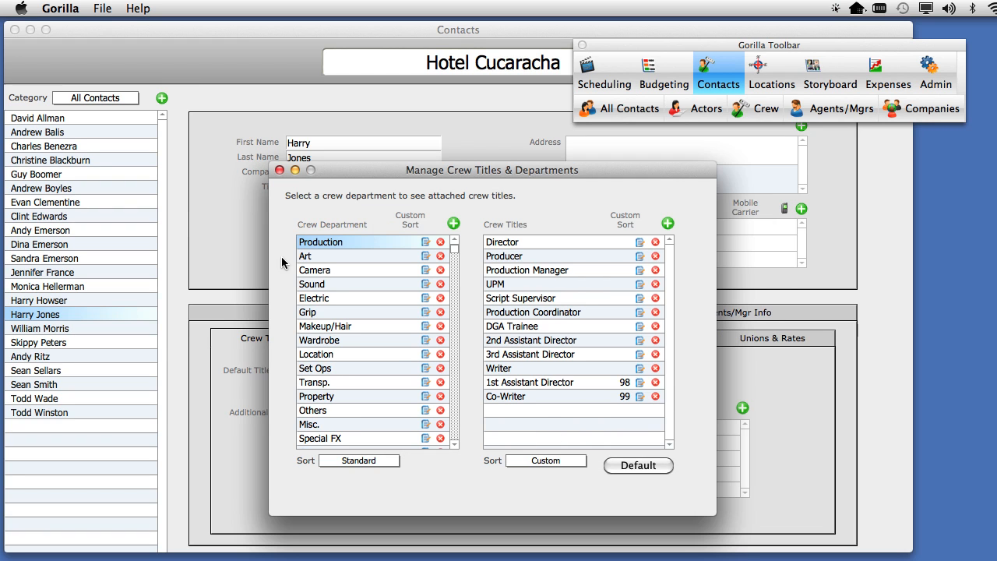
pyautogui.click(280, 170)
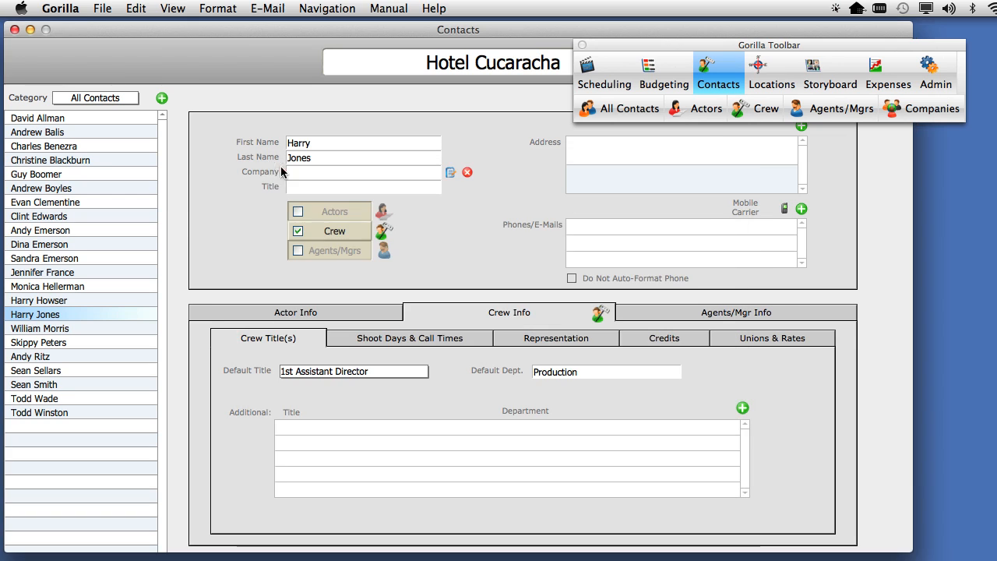
# Step: Preview the Crew Departments report again to check the custom order of the Production titles
pyautogui.click(106, 8)
pyautogui.click(119, 169)
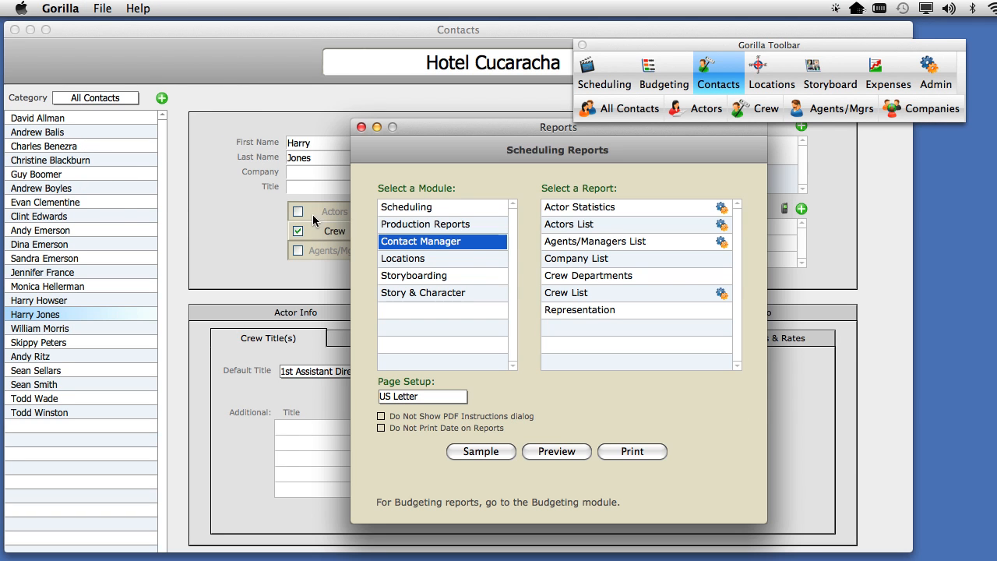
pyautogui.click(568, 275)
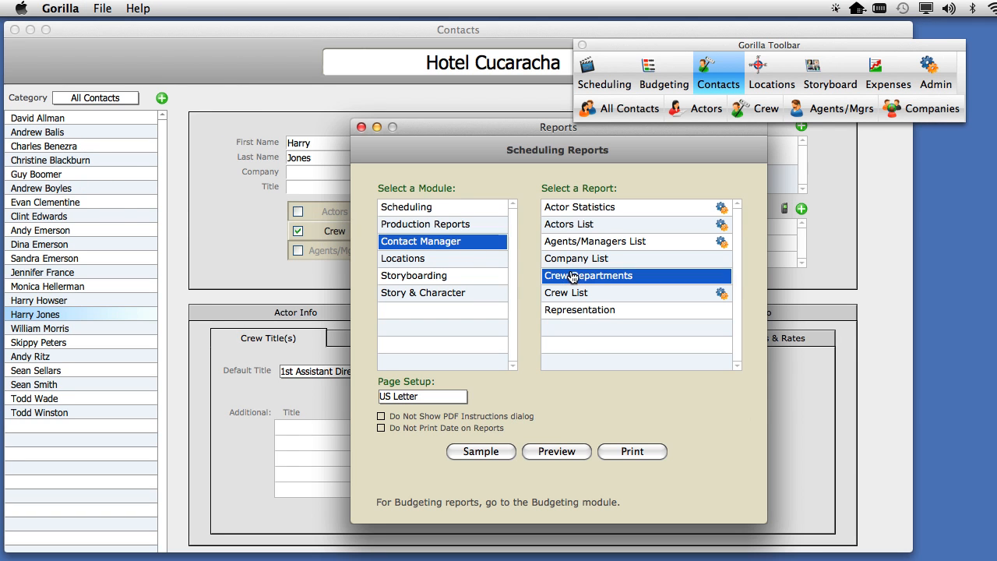
pyautogui.click(558, 453)
pyautogui.click(610, 397)
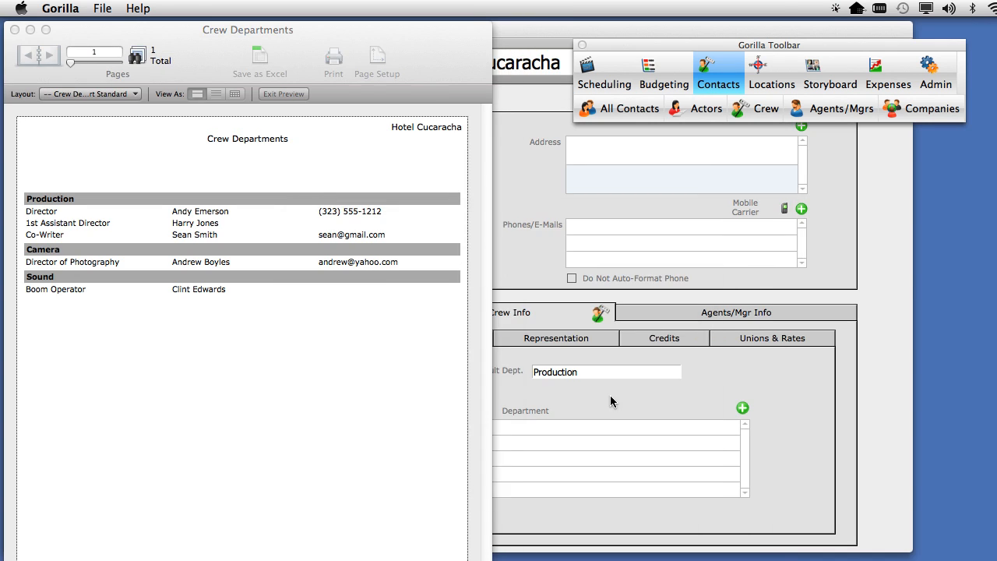